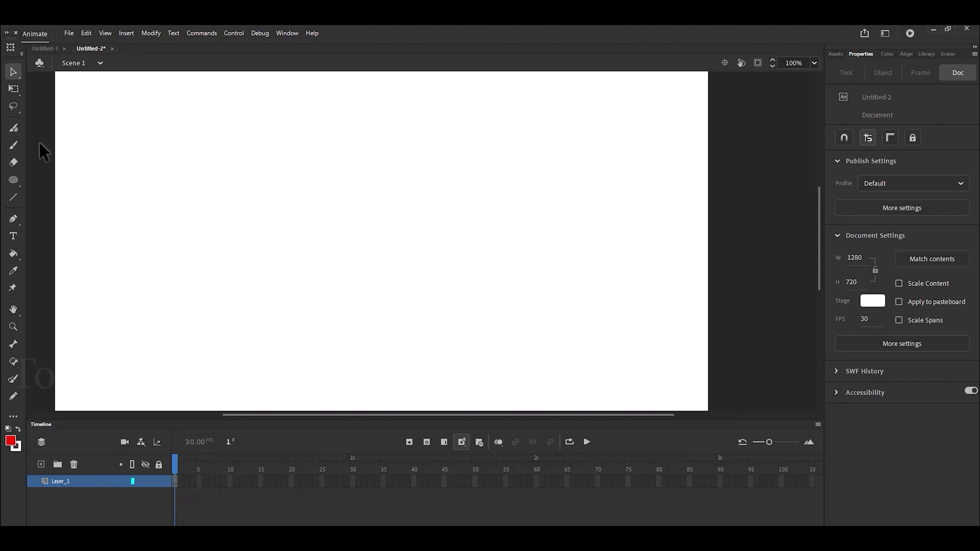
Draw a large red filled oval on the left half of the stage with the Oval tool.
left_click(15, 180)
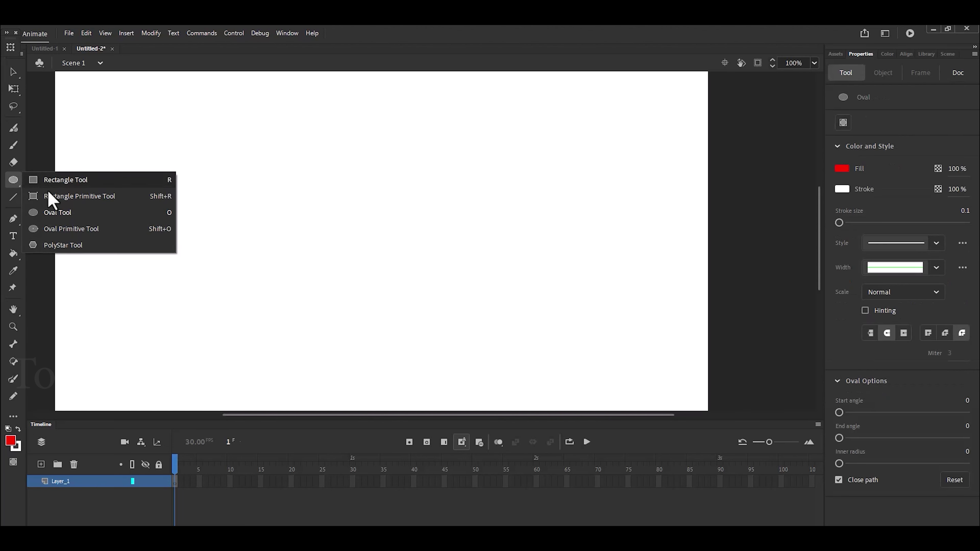
left_click(49, 213)
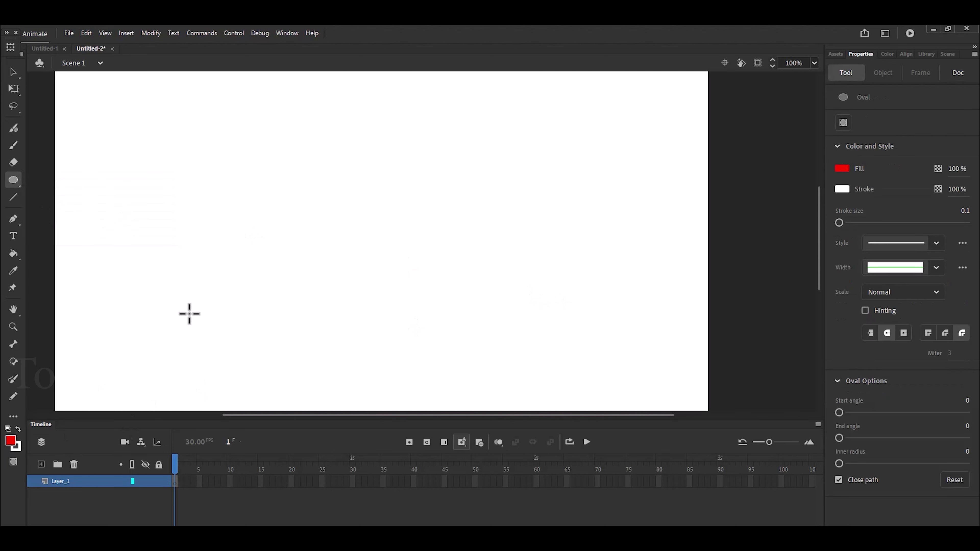
left_click_drag(206, 169, 343, 312)
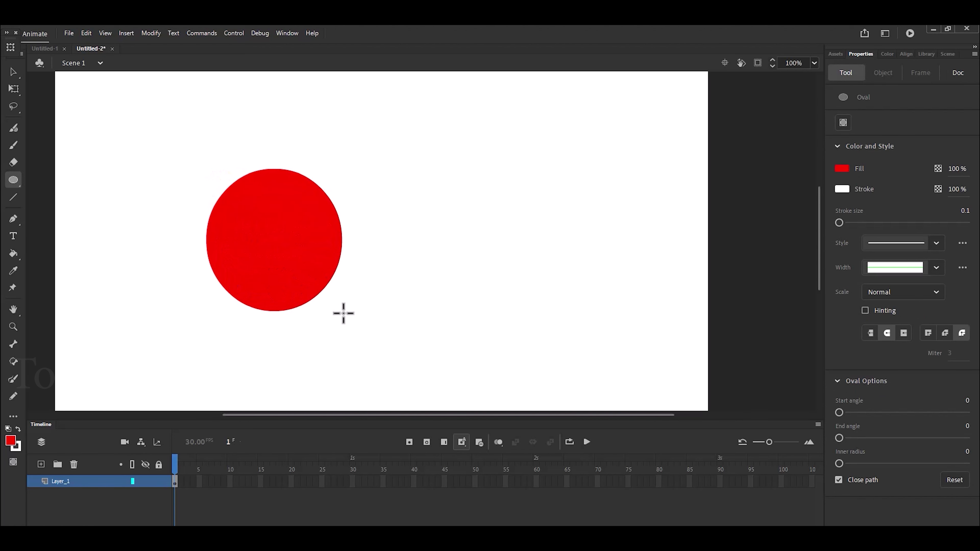
Choose a bright blue fill colour and recolour the large oval with the Paint Bucket.
left_click(843, 169)
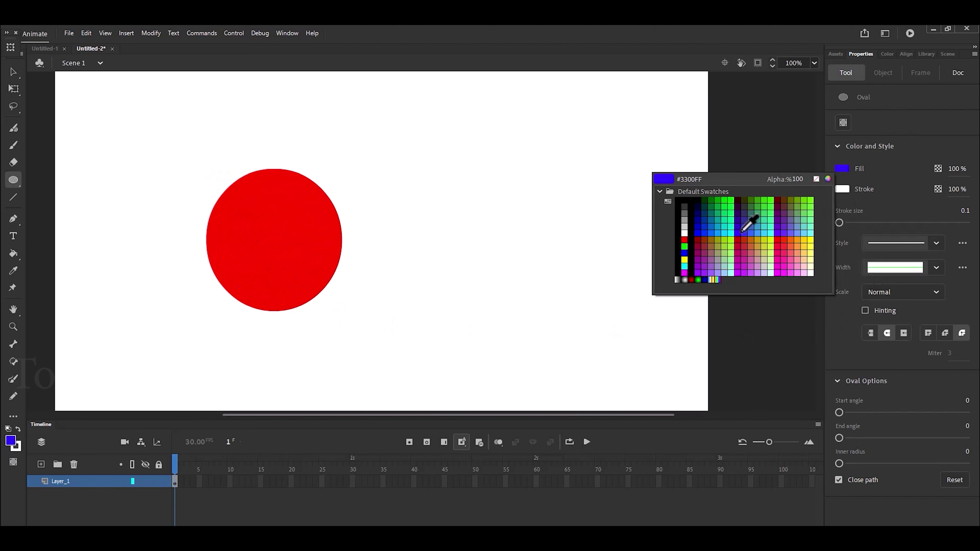
left_click(710, 233)
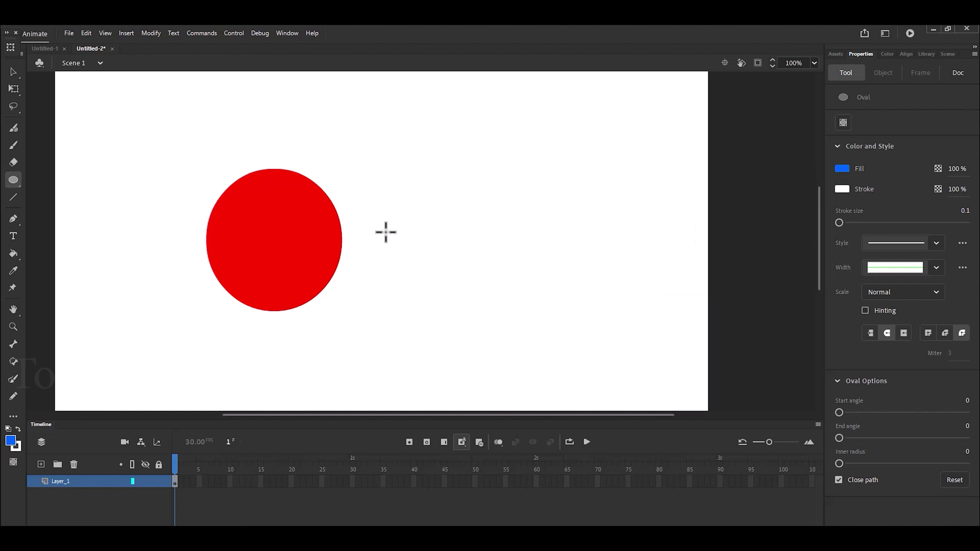
left_click(13, 254)
left_click(238, 257)
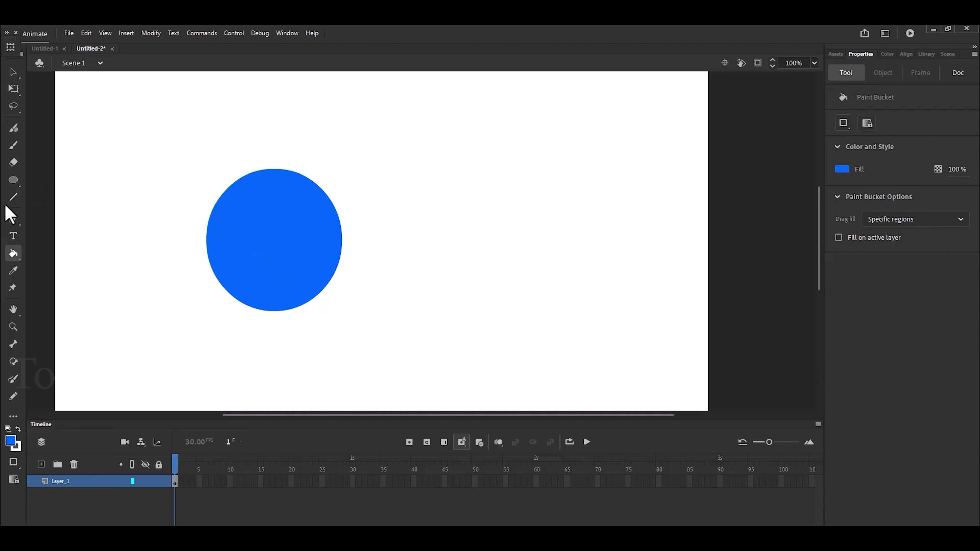
Draw a white eye oval about 73 by 93 px in object drawing mode on the upper left of the blue circle.
left_click(13, 180)
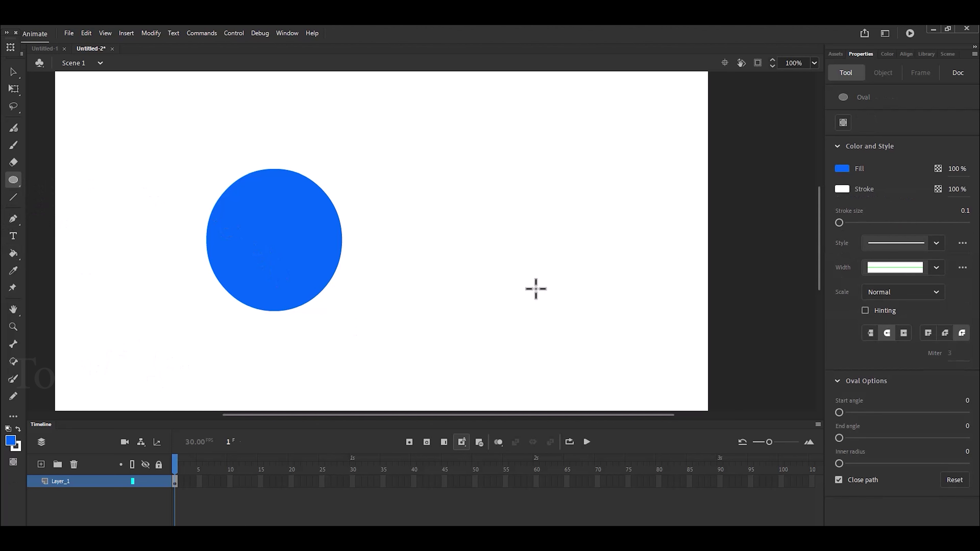
left_click(843, 168)
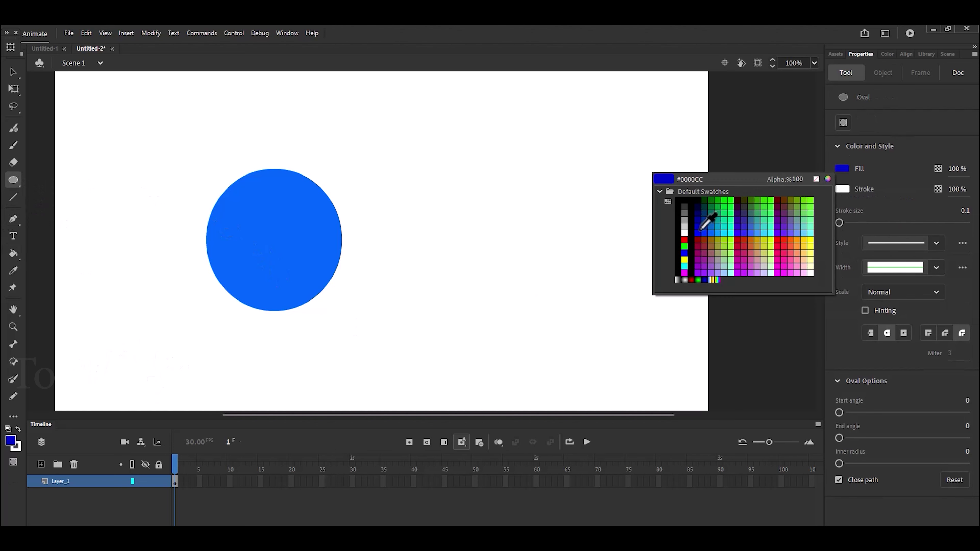
left_click(684, 234)
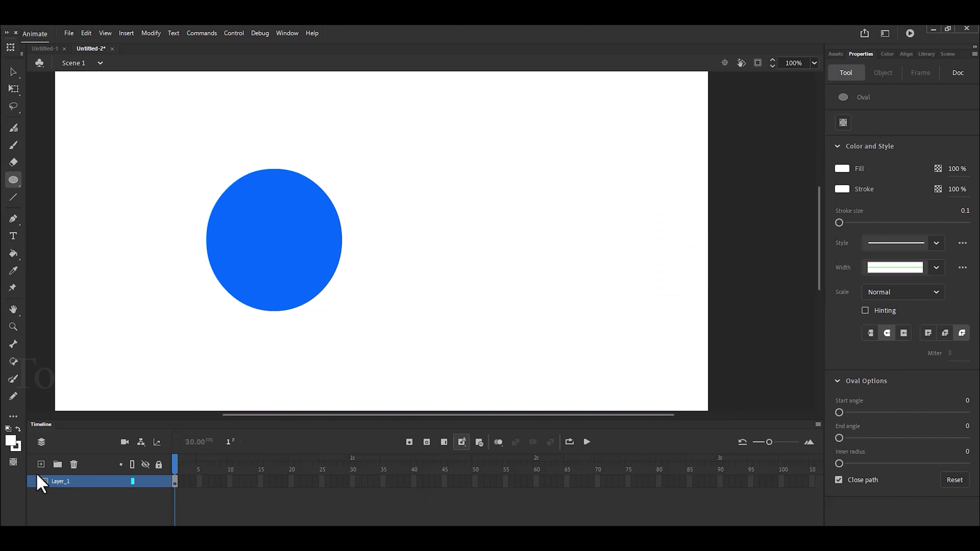
left_click(14, 461)
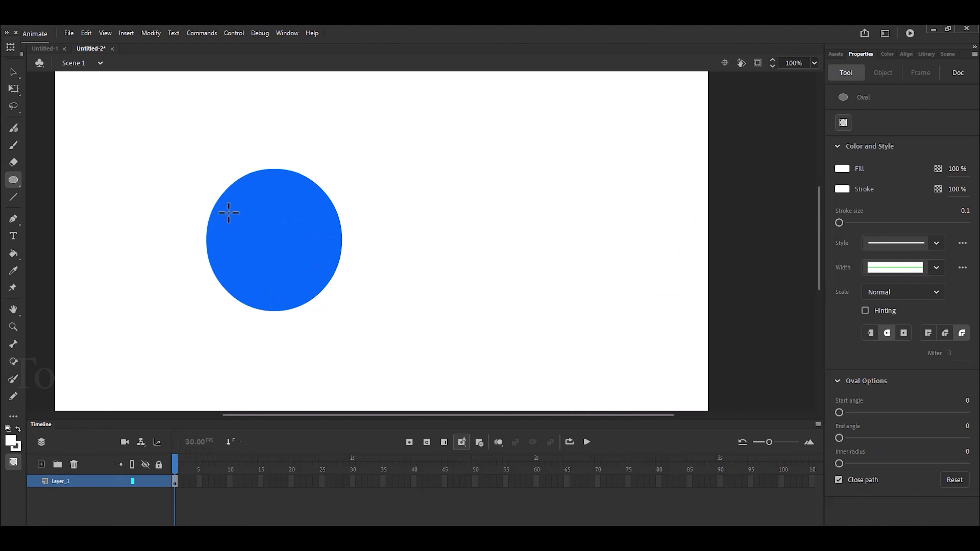
left_click_drag(234, 225, 267, 259)
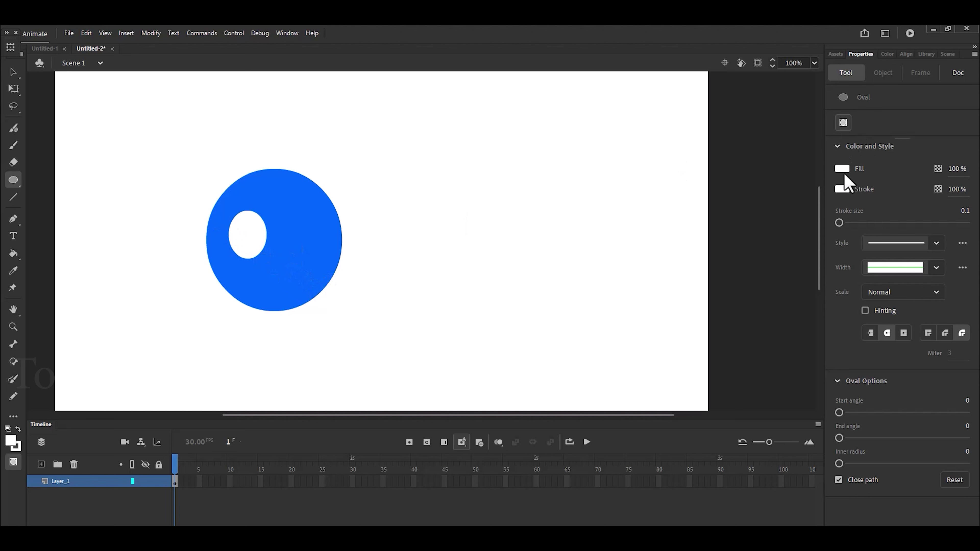
Draw a pupil about 32 by 42 px with black fill and stroke at the right side of the white eye.
left_click(843, 190)
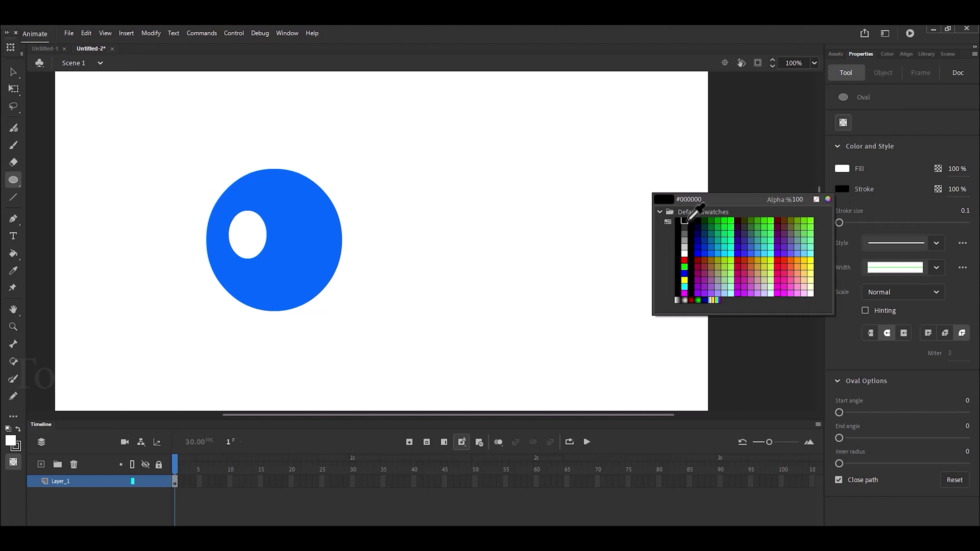
left_click(683, 223)
left_click(842, 169)
left_click(677, 205)
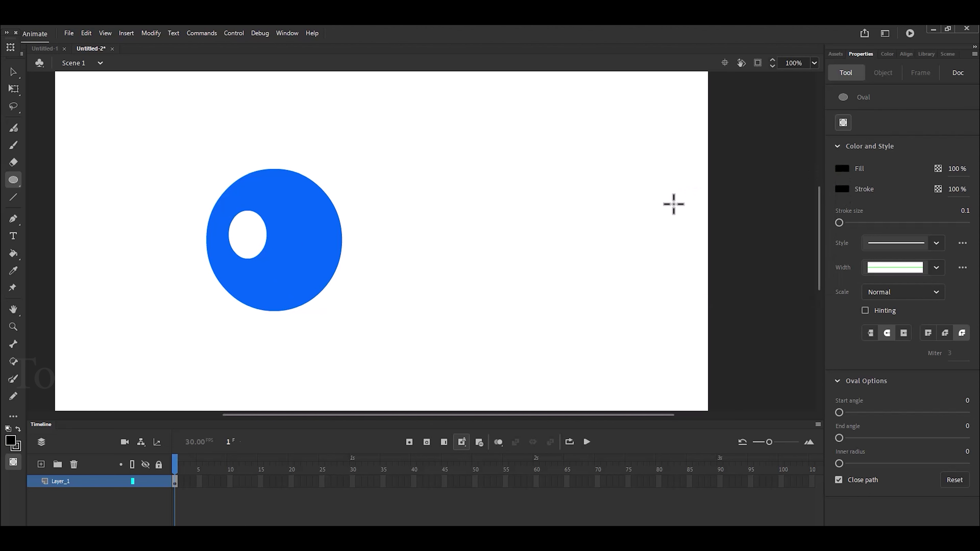
left_click_drag(248, 226, 264, 246)
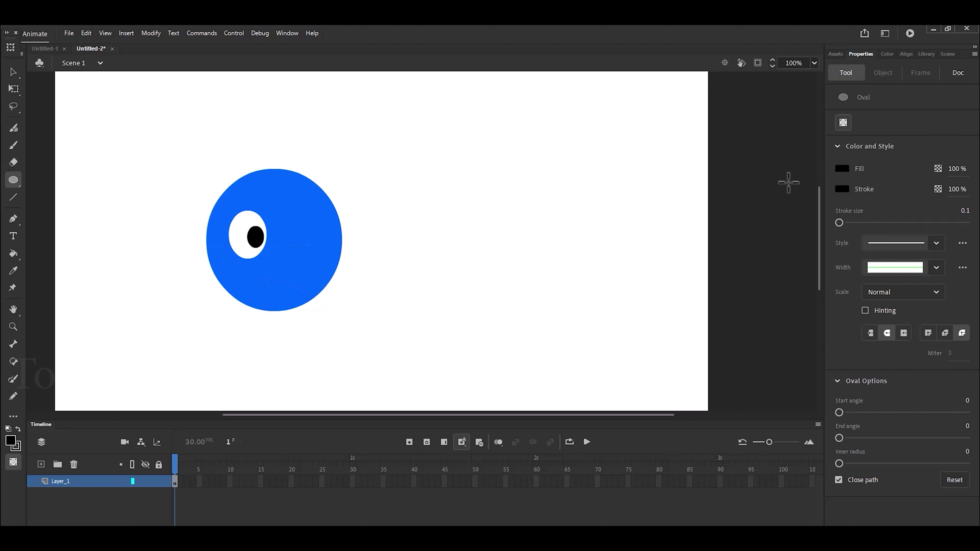
Draw a white highlight oval without stroke, about 7 by 14 px, near the right edge of the pupil.
left_click(844, 170)
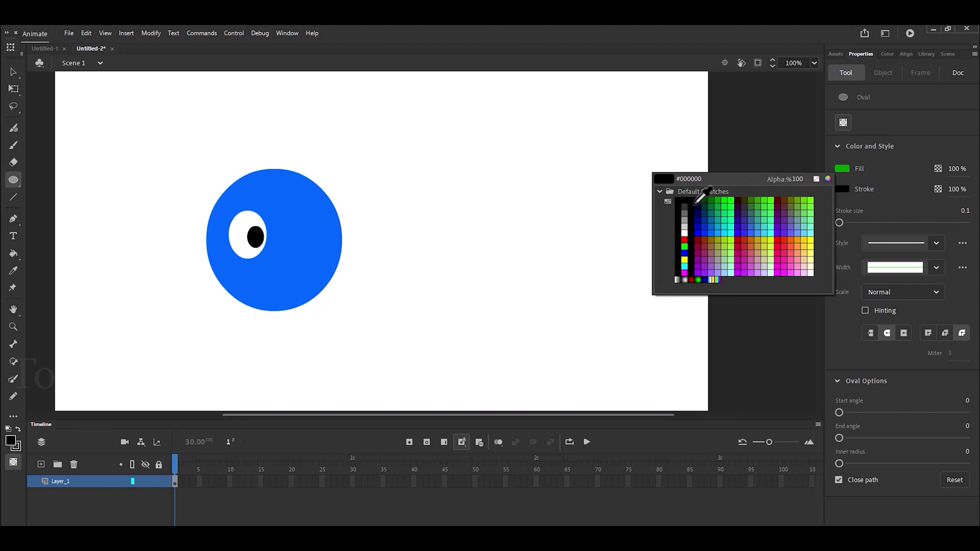
left_click(683, 234)
left_click(842, 189)
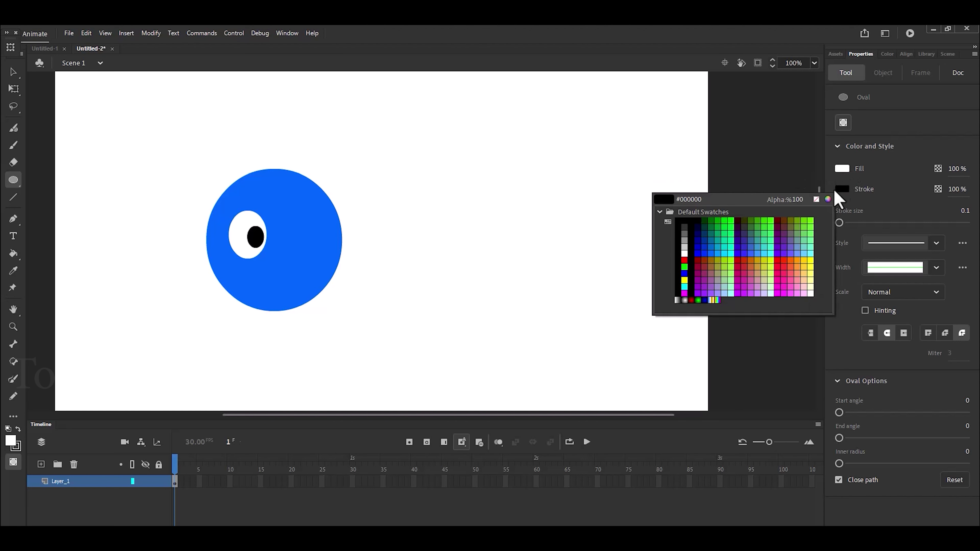
left_click(815, 199)
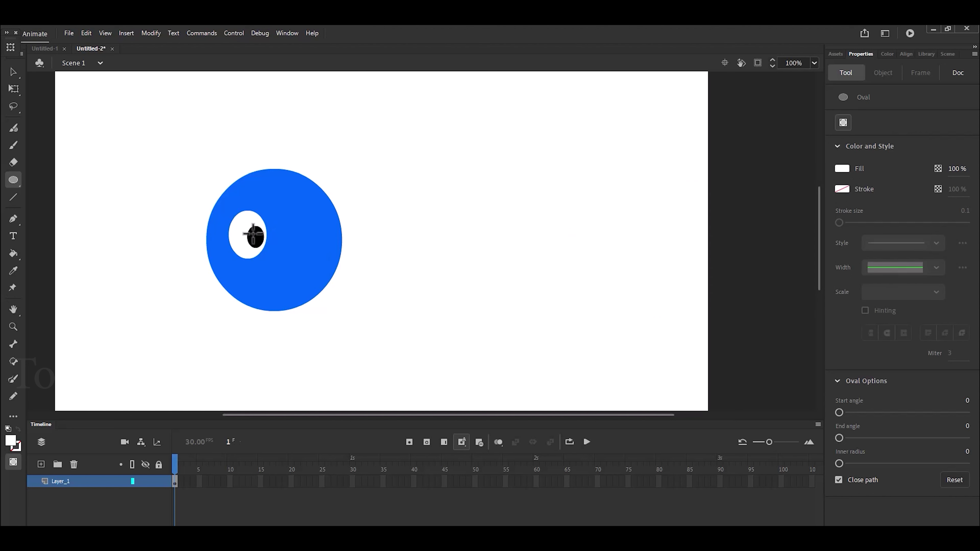
left_click_drag(260, 244, 263, 243)
Cut the white highlight oval and open the black pupil's drawing object for editing.
key("v")
left_click(260, 237)
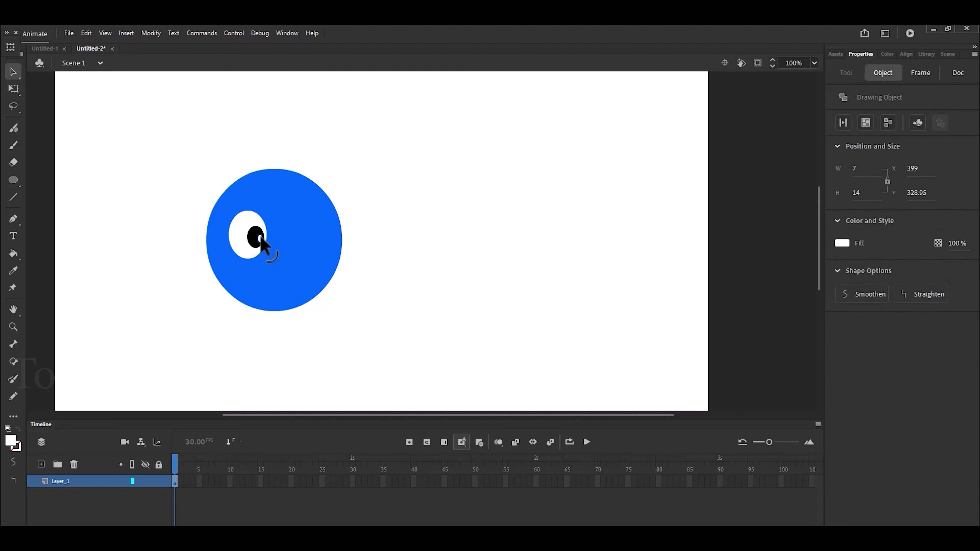
right_click(260, 237)
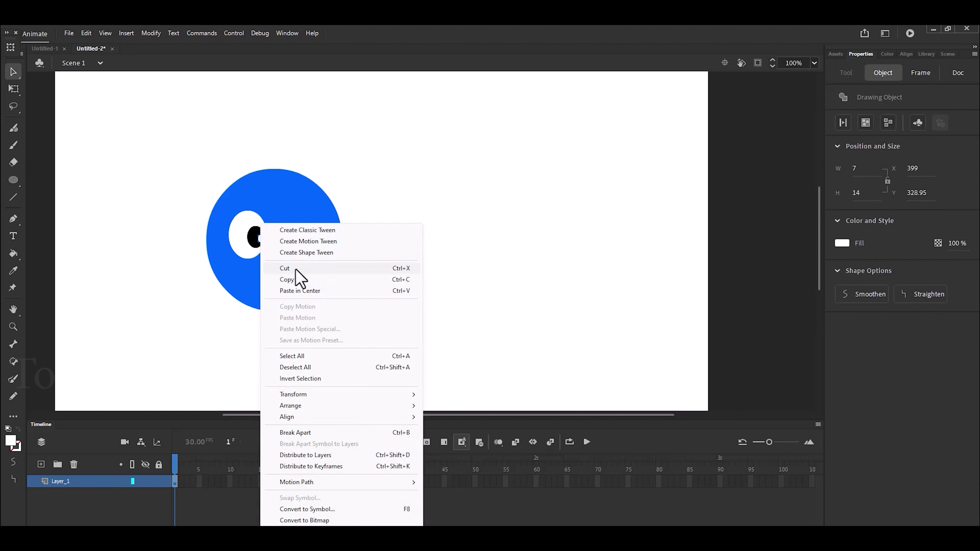
left_click(295, 269)
double_click(255, 238)
right_click(255, 236)
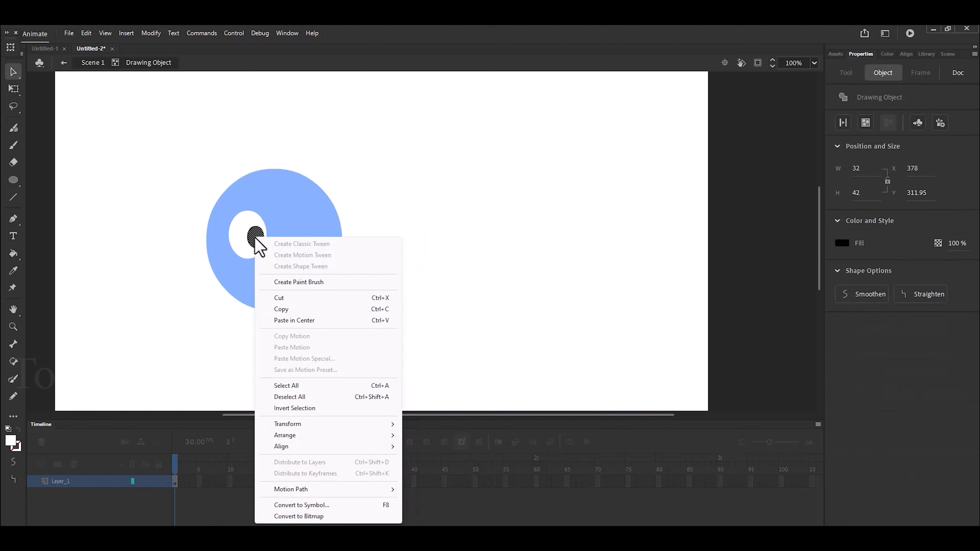
left_click(293, 321)
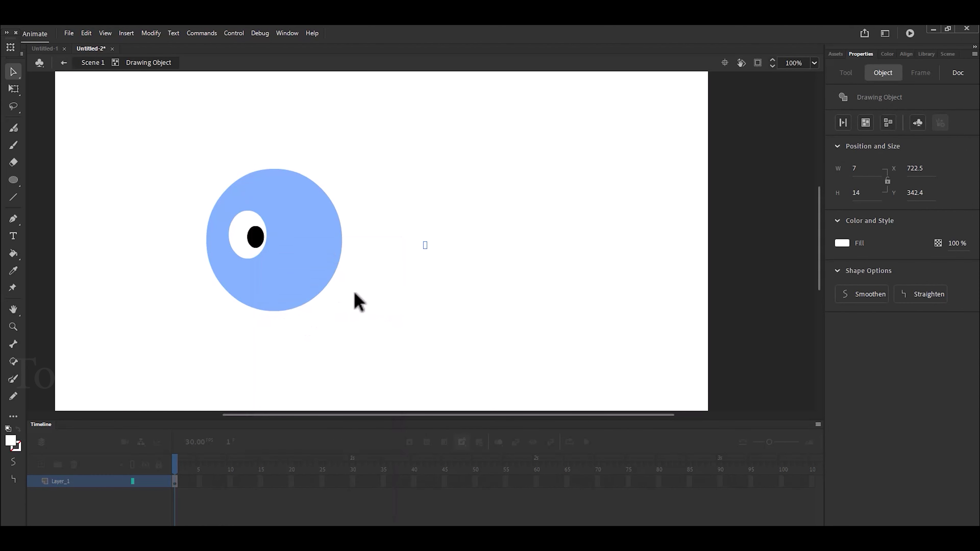
left_click(349, 316)
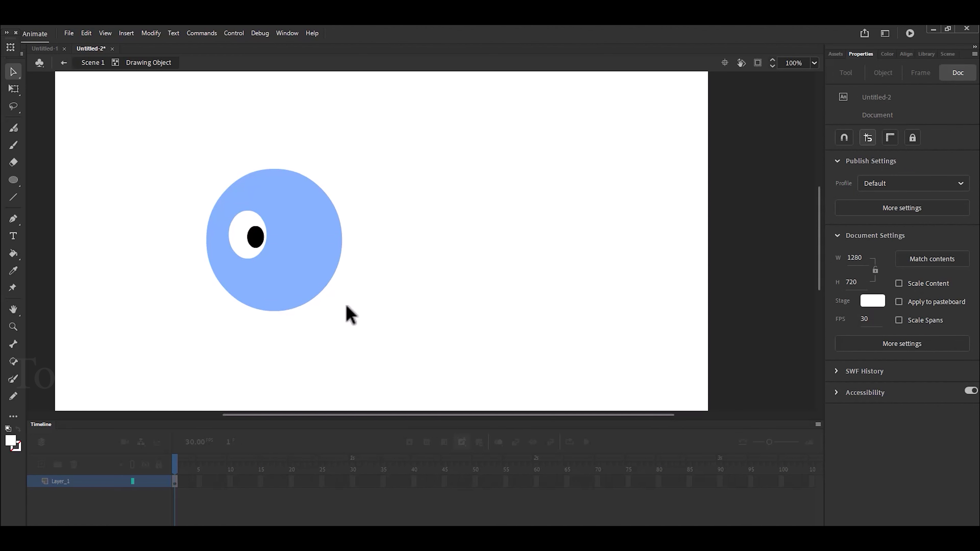
Paste the highlight in place inside the pupil's drawing object and return to Scene 1.
right_click(350, 316)
left_click(376, 354)
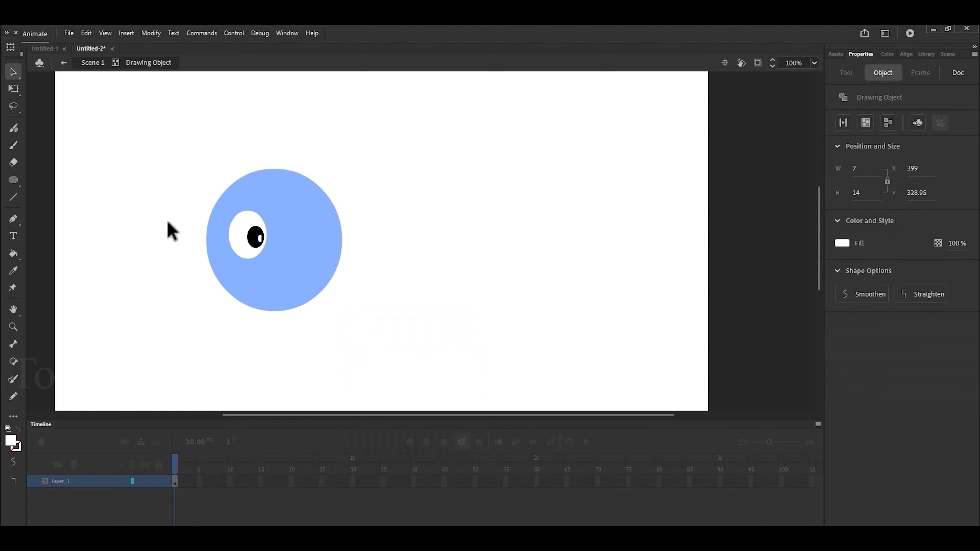
left_click(160, 241)
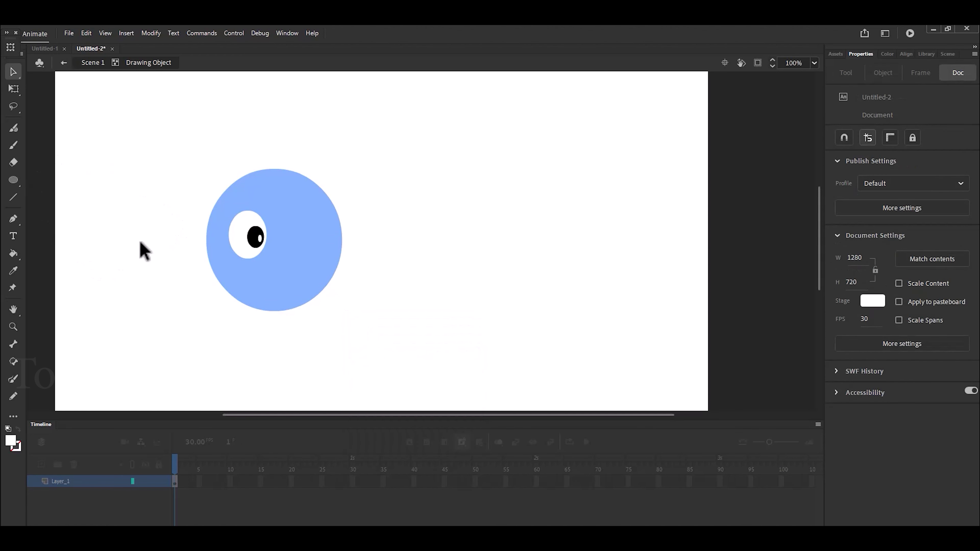
double_click(90, 133)
Duplicate the white eye together with its pupil and place the copy about 115 px to the right on the circle.
left_click(256, 236)
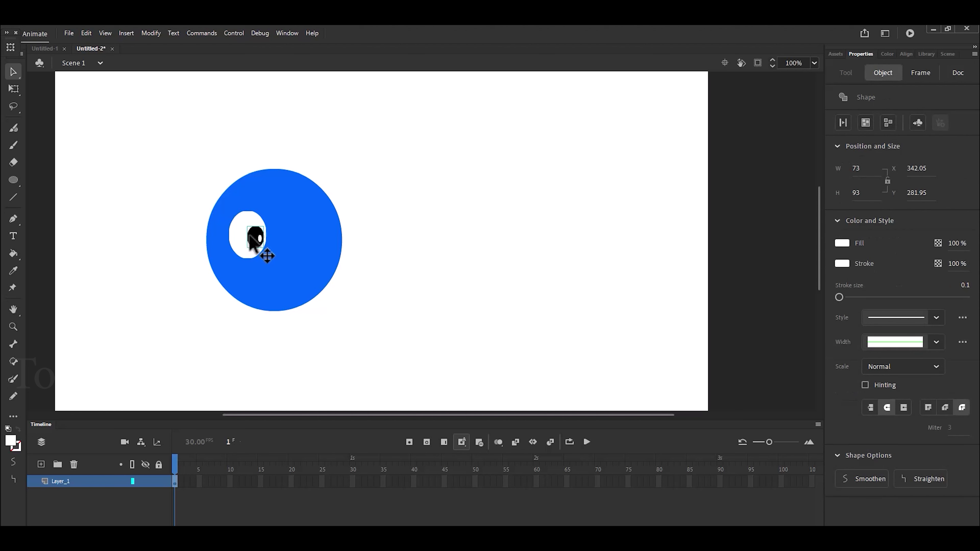
left_click_drag(253, 237, 310, 236)
left_click(429, 253)
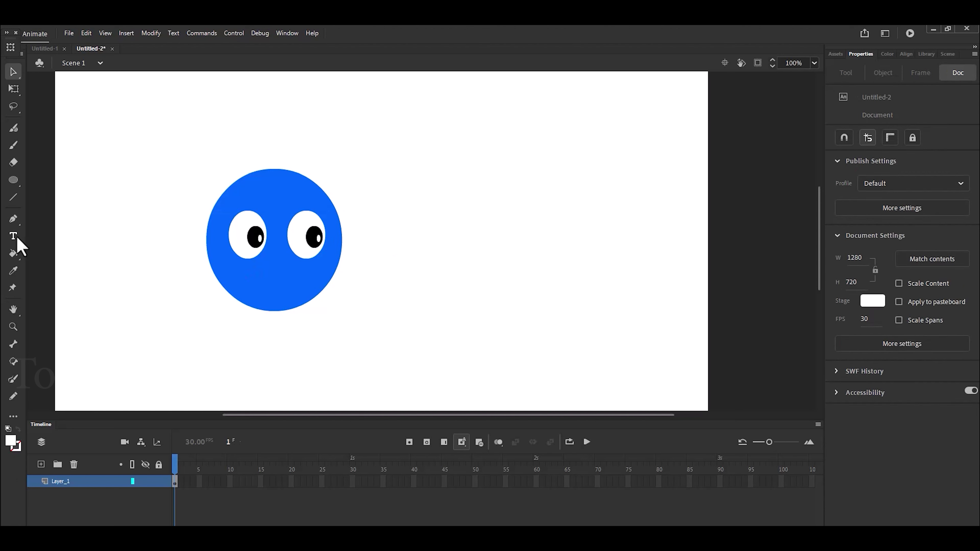
Convert both eyes with their pupils into a Graphic symbol named eyes.
left_click(249, 250)
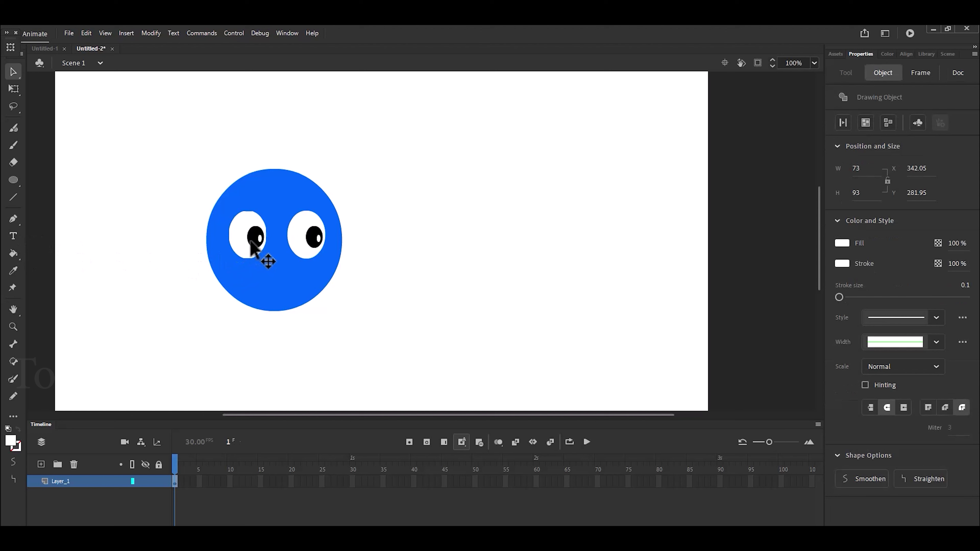
left_click(313, 236, "shift")
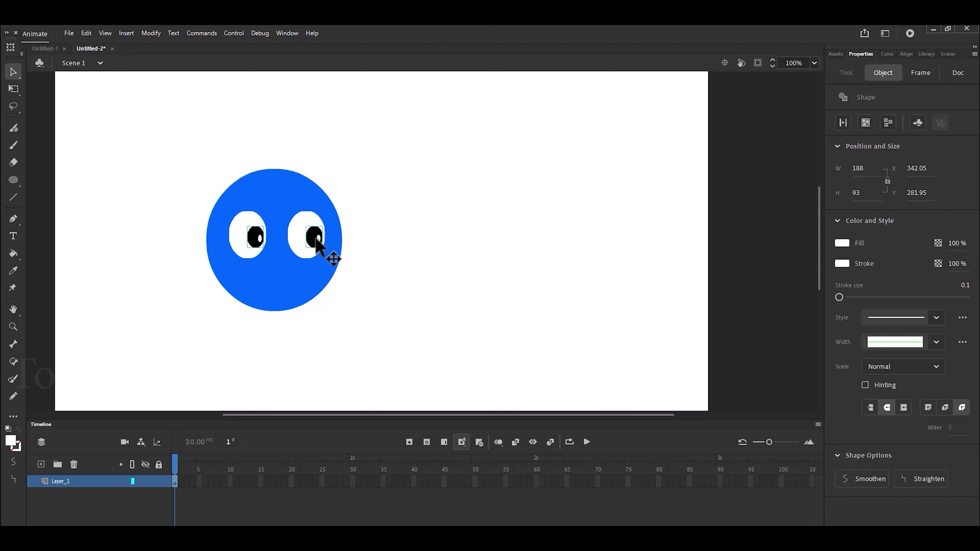
key("F8")
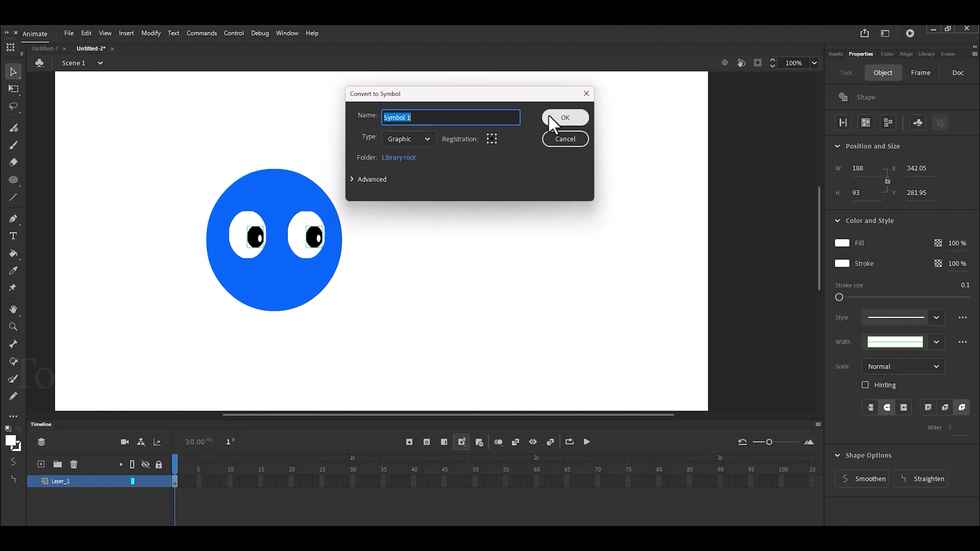
left_click(440, 117)
double_click(452, 117)
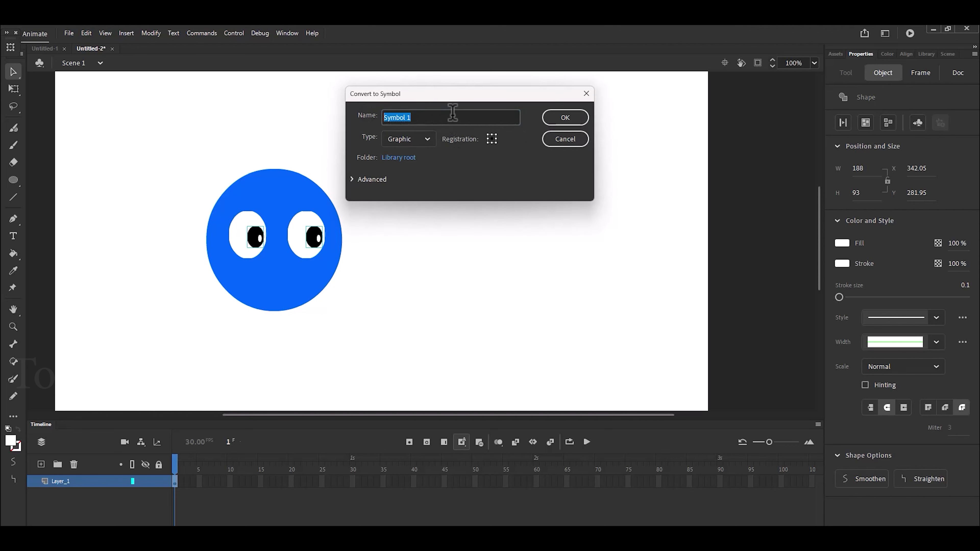
type("eyess")
key("BackSpace")
left_click(583, 122)
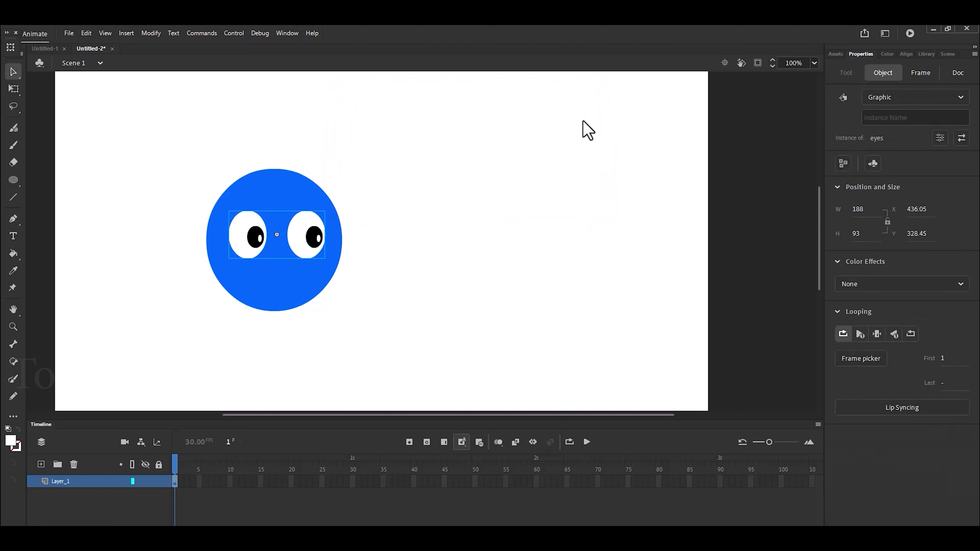
Open the eyes symbol for editing and select its pupils and the white oval of one eye to check they are separate objects.
double_click(300, 244)
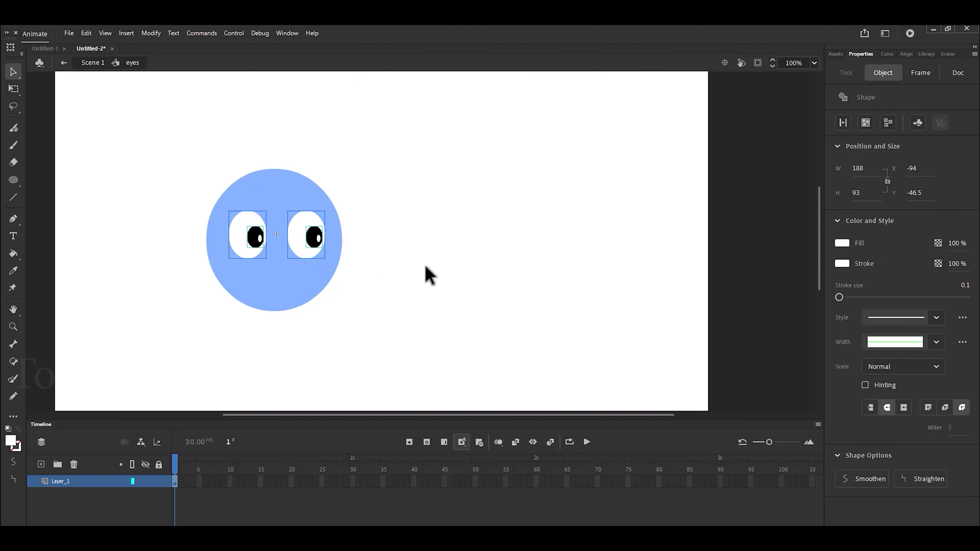
left_click(425, 274)
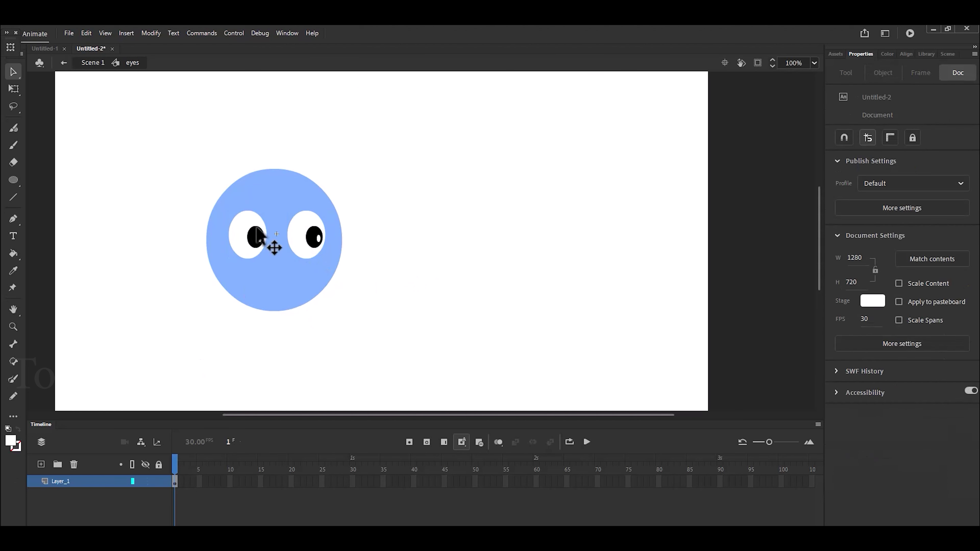
left_click(259, 236)
left_click(316, 245)
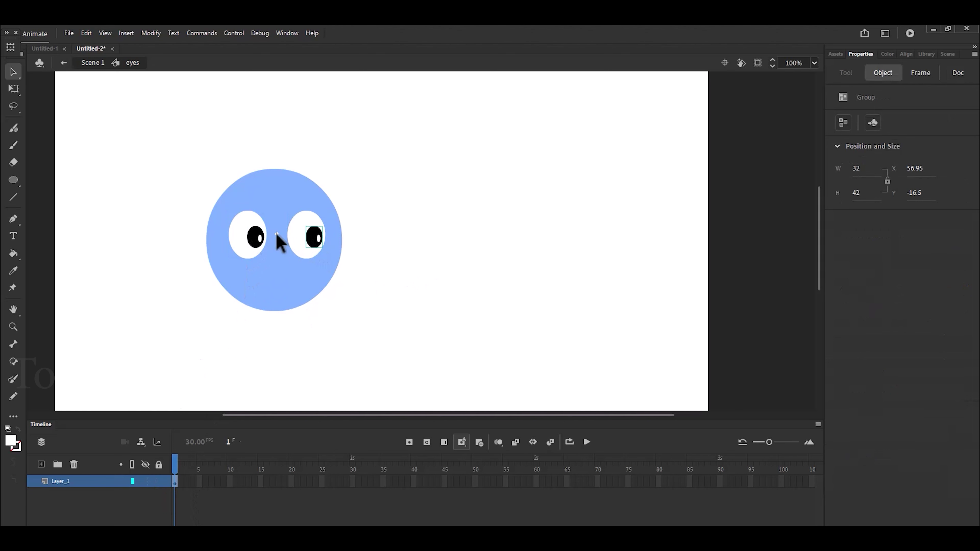
left_click(236, 253)
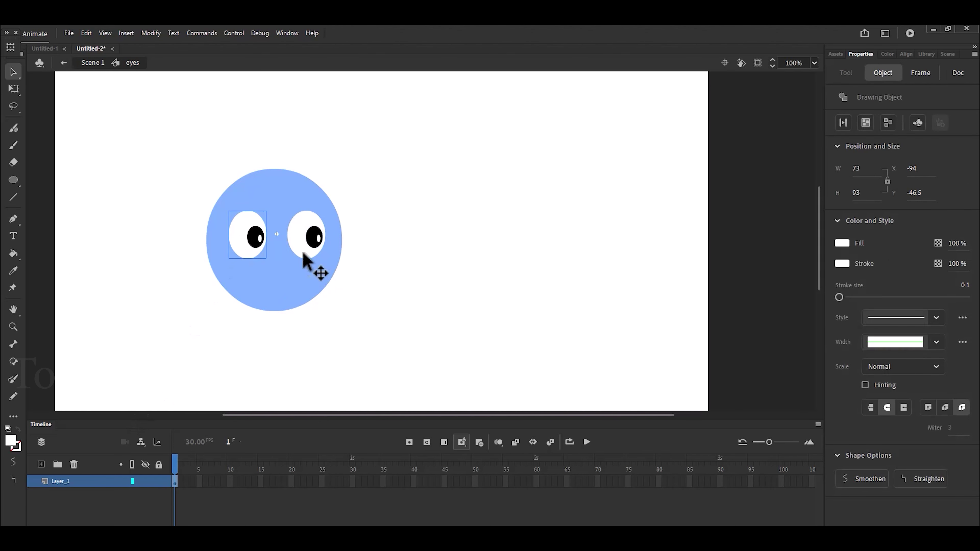
Add a new layer inside the eyes symbol and paste copies of the two white eye ovals in place on it.
left_click(41, 465)
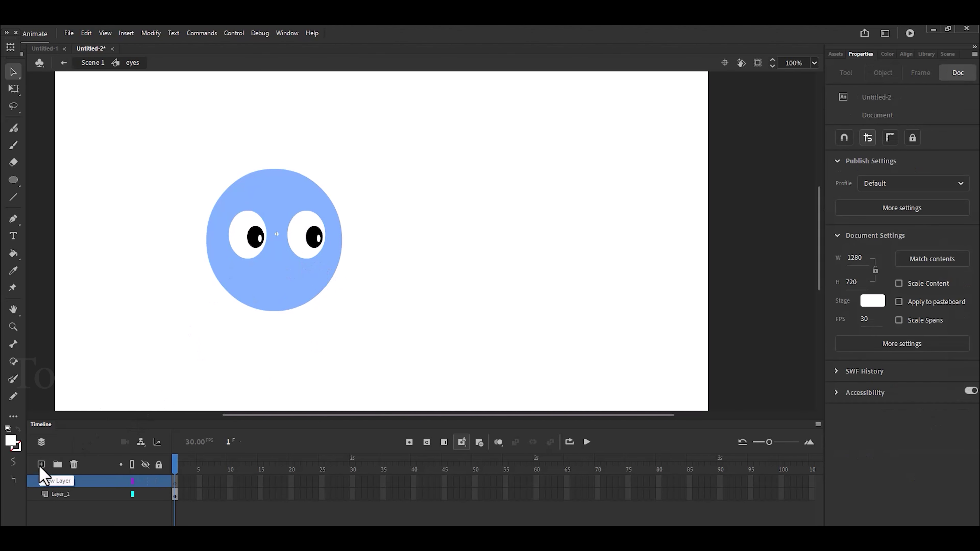
left_click(241, 253)
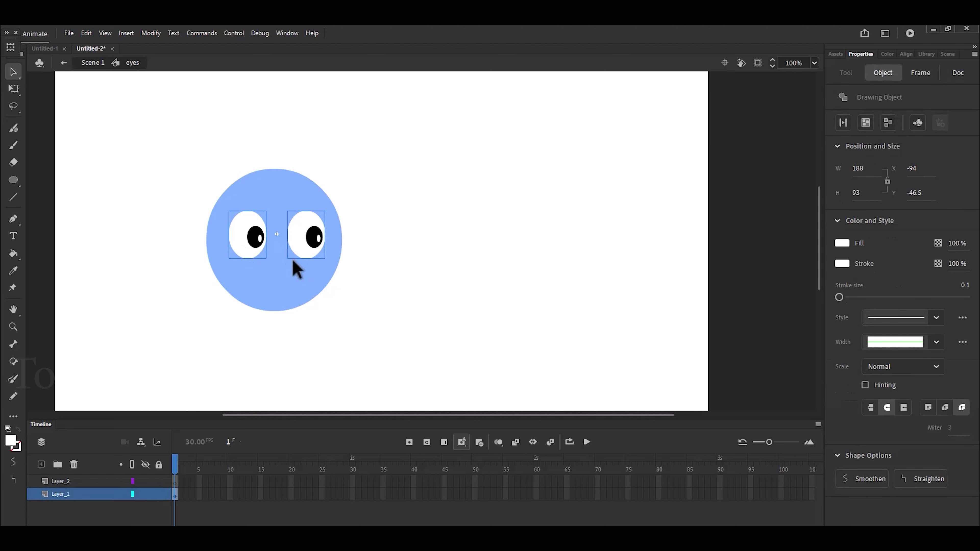
left_click(79, 481)
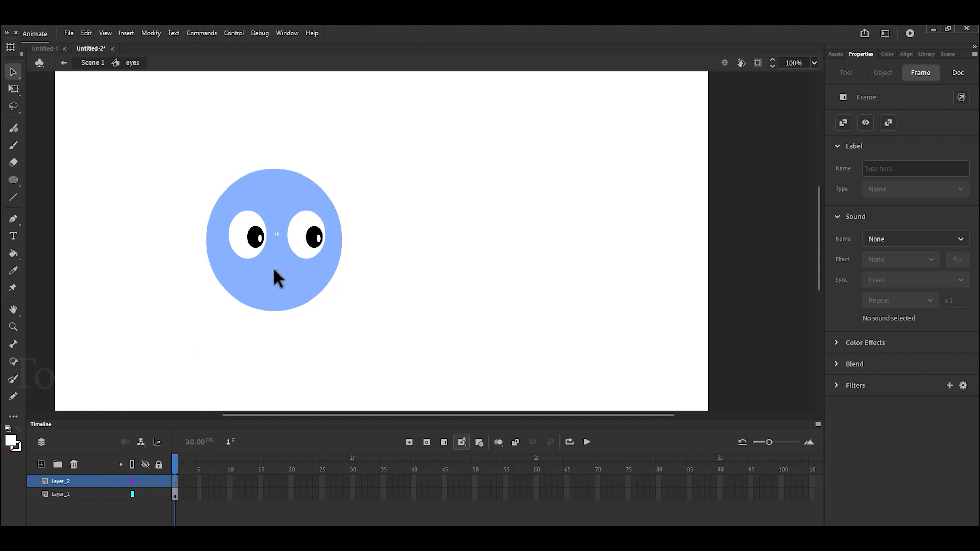
key("Delete")
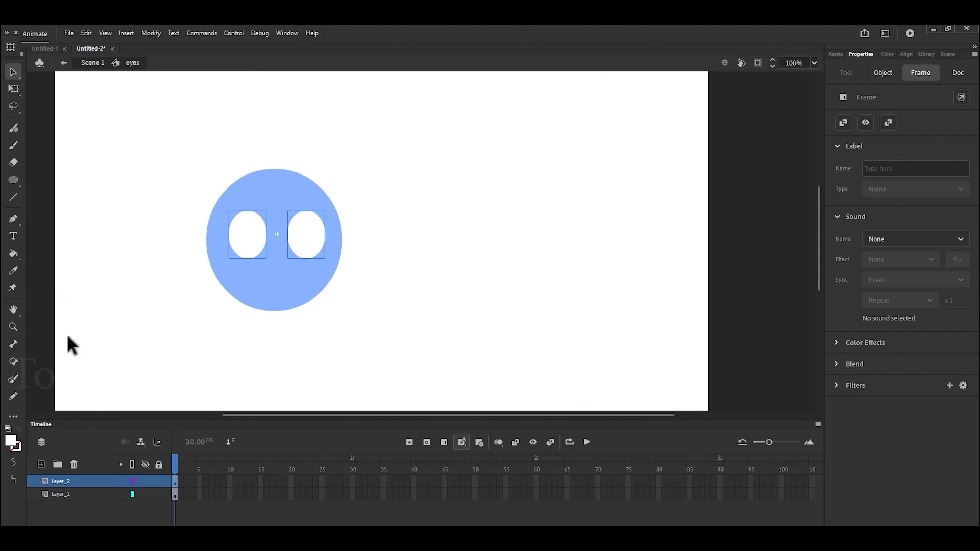
Change the fill of the two copied eye ovals to pink.
left_click(13, 254)
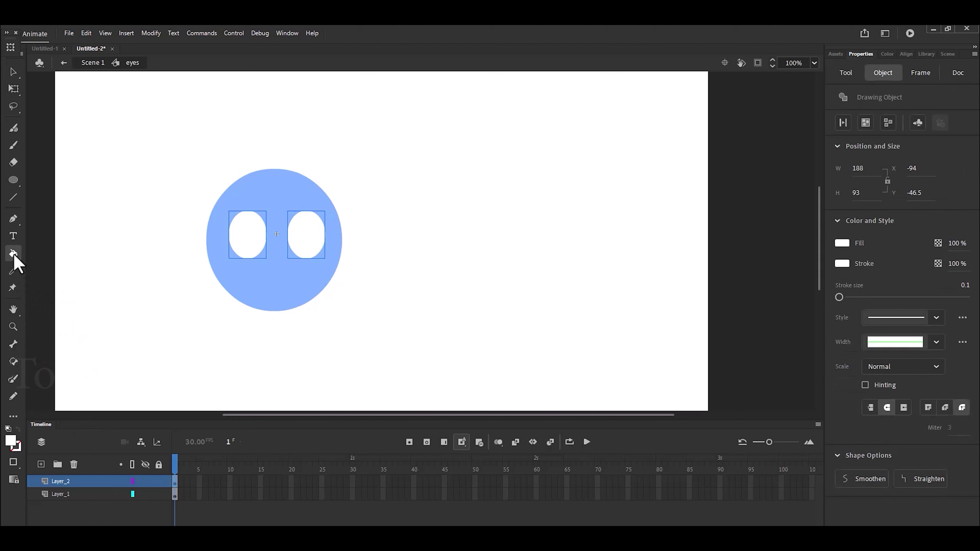
left_click(842, 243)
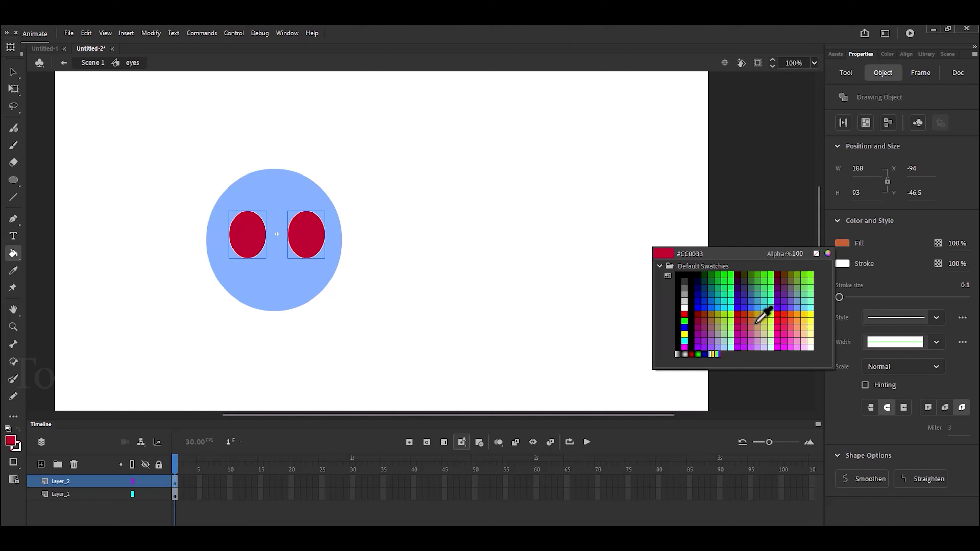
left_click(789, 334)
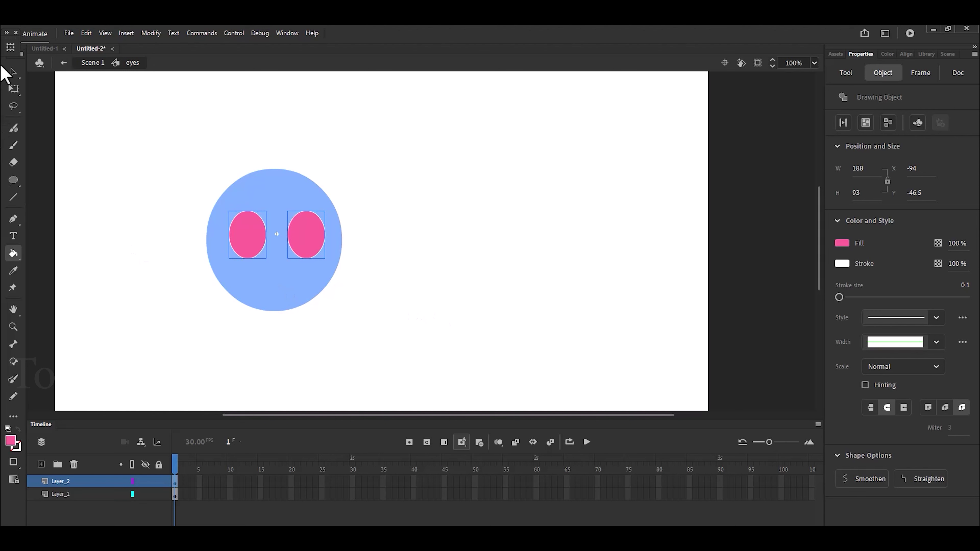
left_click(13, 72)
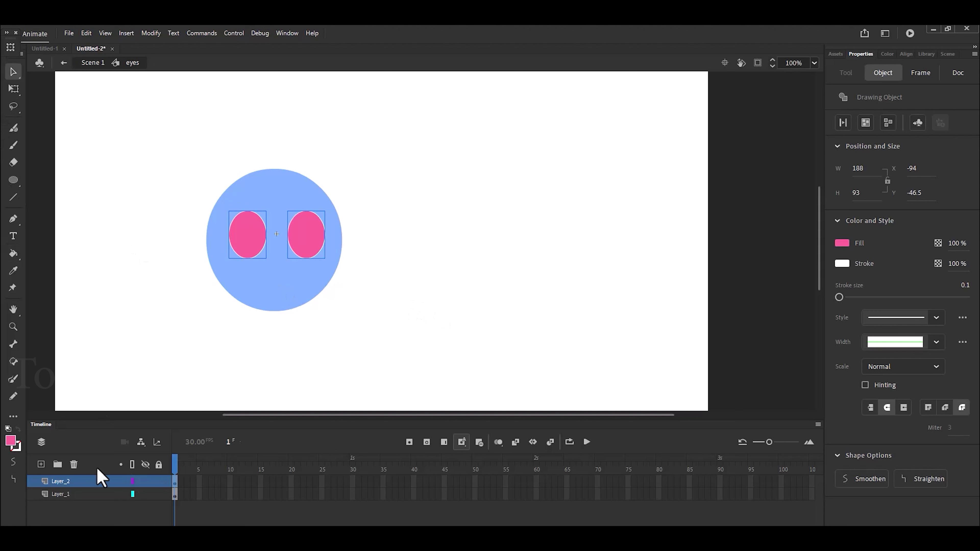
Add a third layer and draw a pink rectangle about 609 × 108 px on it, just above the eyes.
left_click(40, 463)
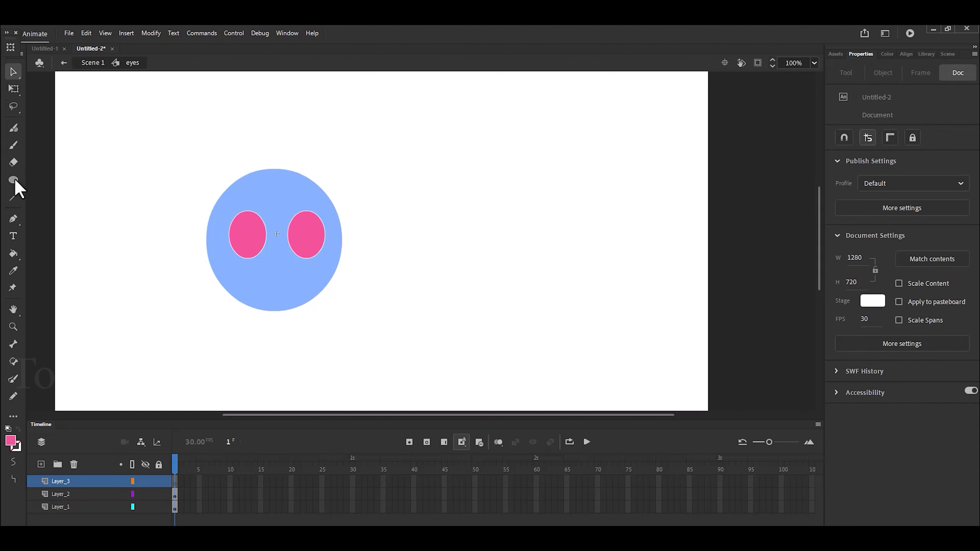
left_click_drag(15, 181, 97, 177)
mouse_move(128, 147)
left_mouse_down()
mouse_move(144, 184)
mouse_move(409, 211)
mouse_move(455, 199)
mouse_move(439, 201)
left_mouse_up()
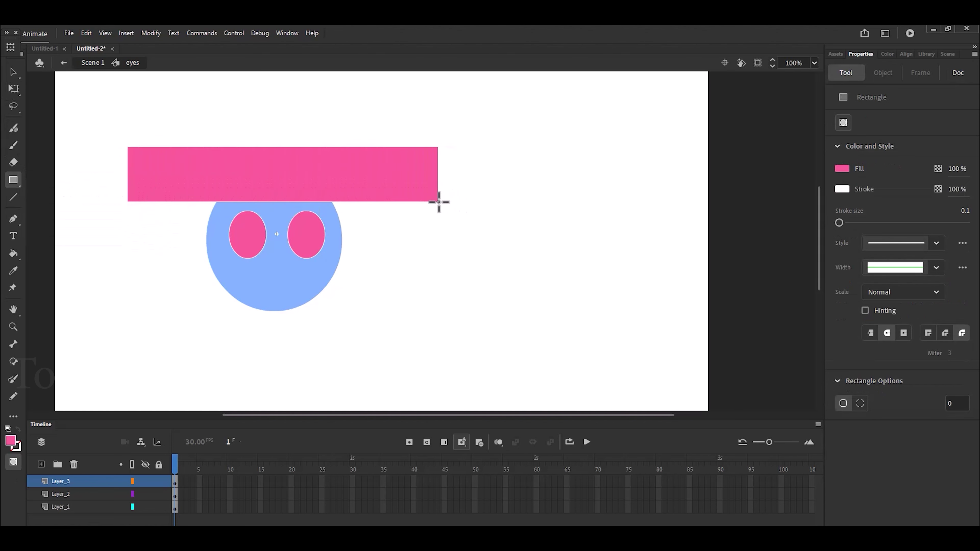
Convert the pink rectangle into a Graphic symbol with the default name.
key("v")
left_click(332, 194)
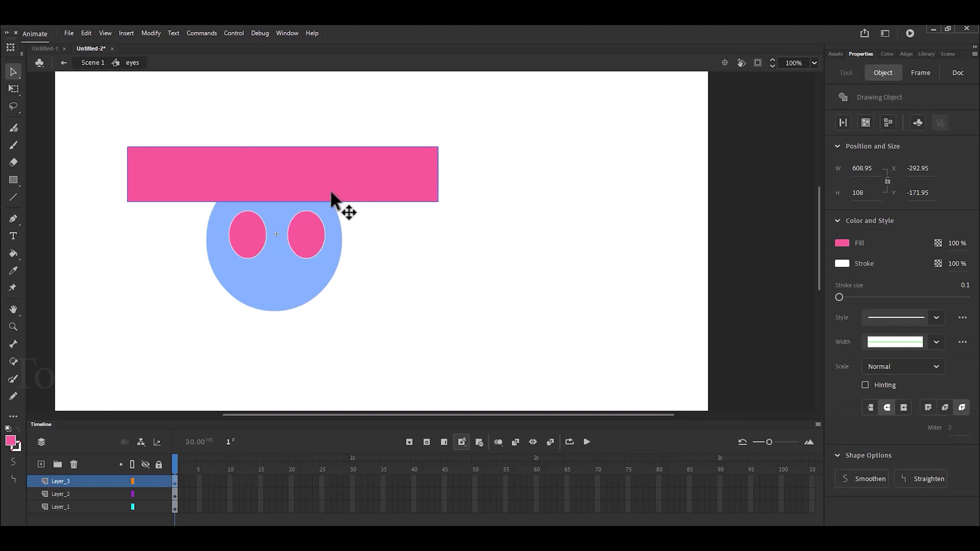
key("F8")
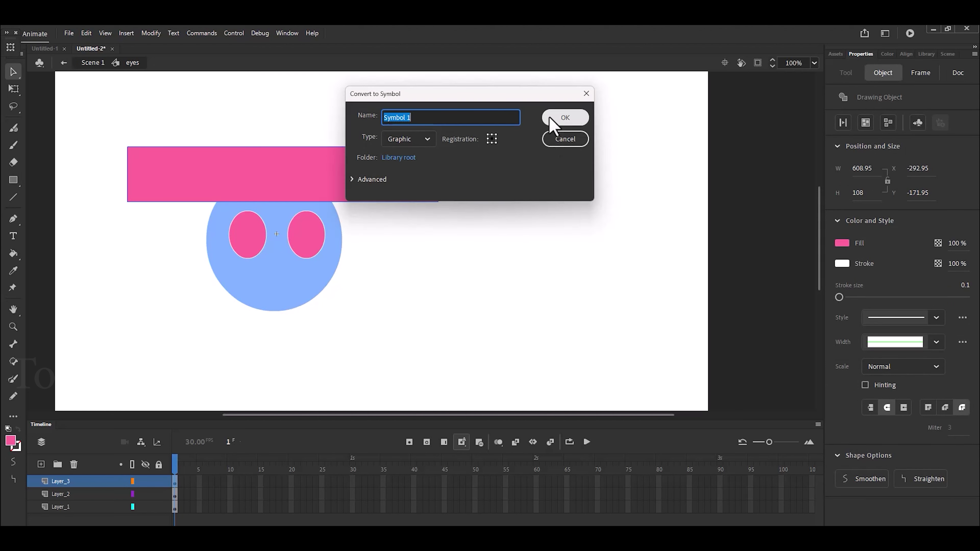
left_click(550, 118)
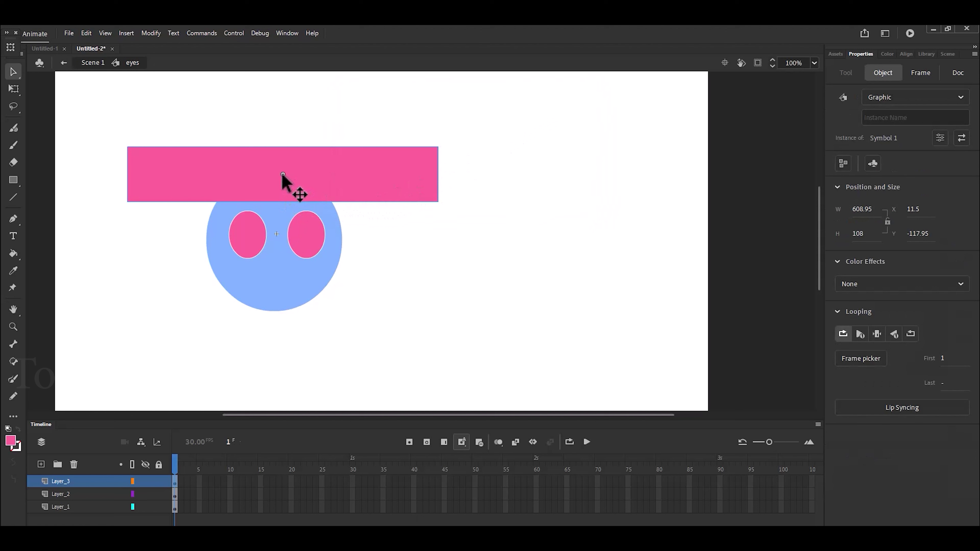
Extend all three layers of the eyes symbol to frame 30.
key("q")
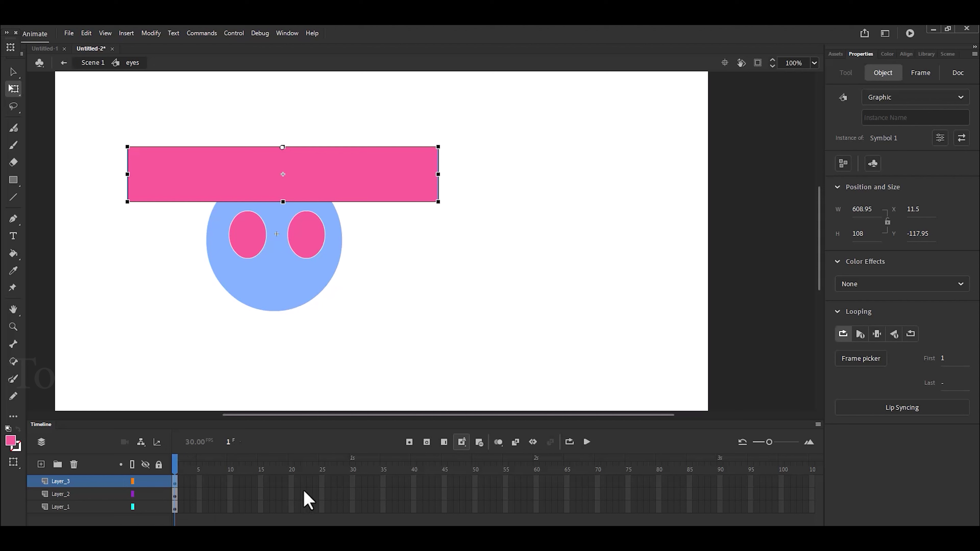
left_click(352, 486)
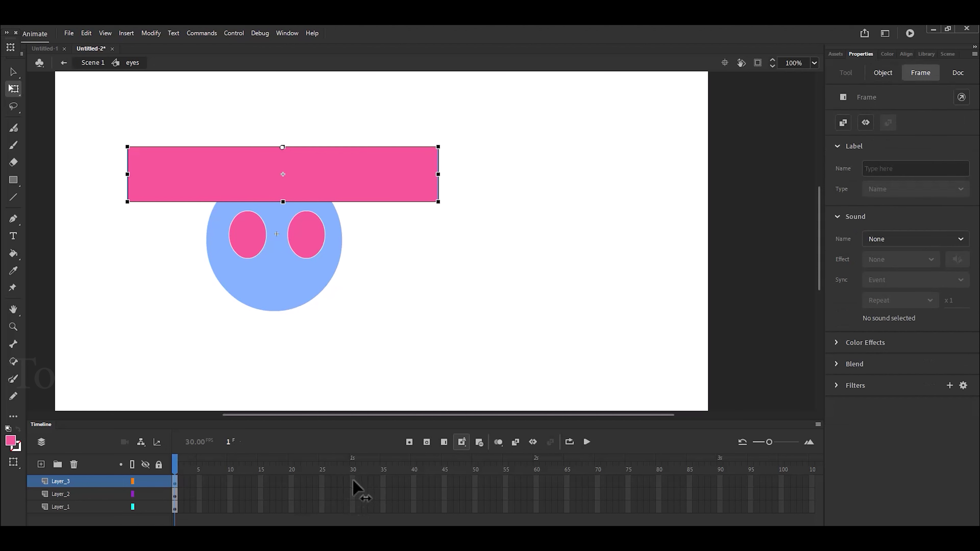
left_click_drag(355, 487, 352, 512)
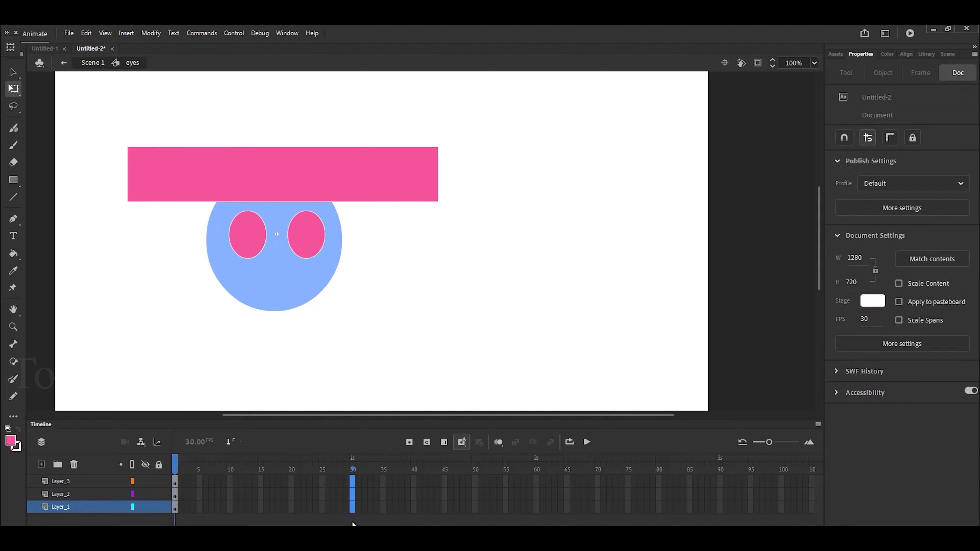
key("F5")
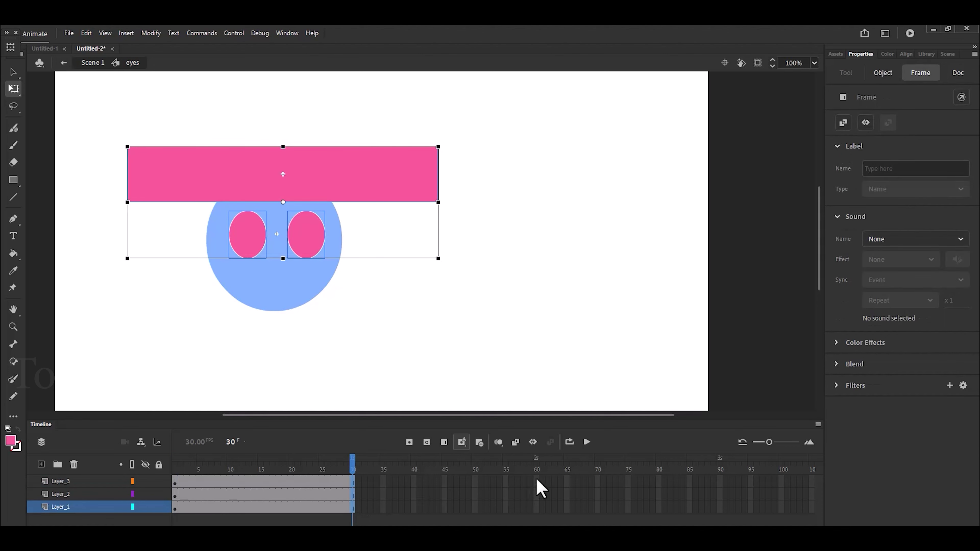
At frame 30, stretch the pink rectangle's lower edge down past both eyes to a height of about 240 px.
left_click(285, 200)
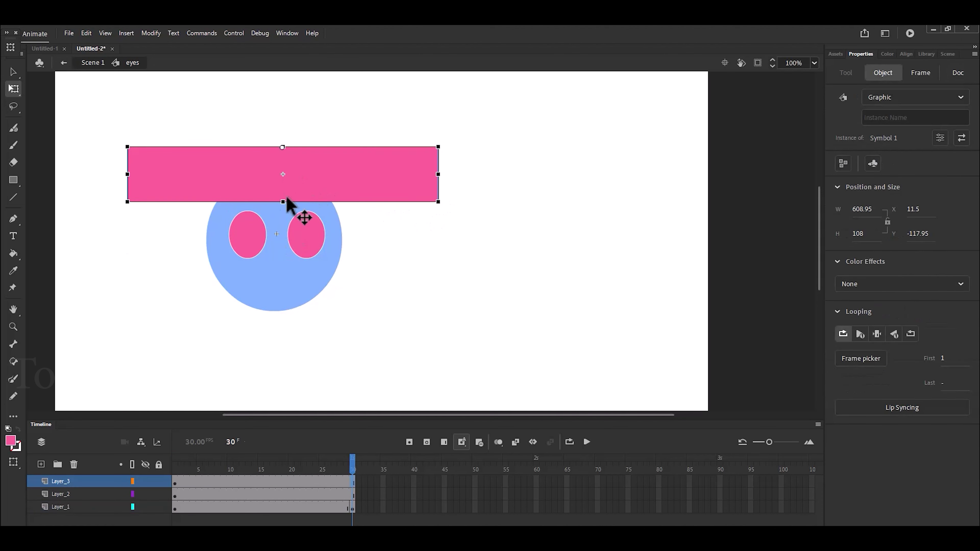
left_click_drag(284, 201, 281, 266)
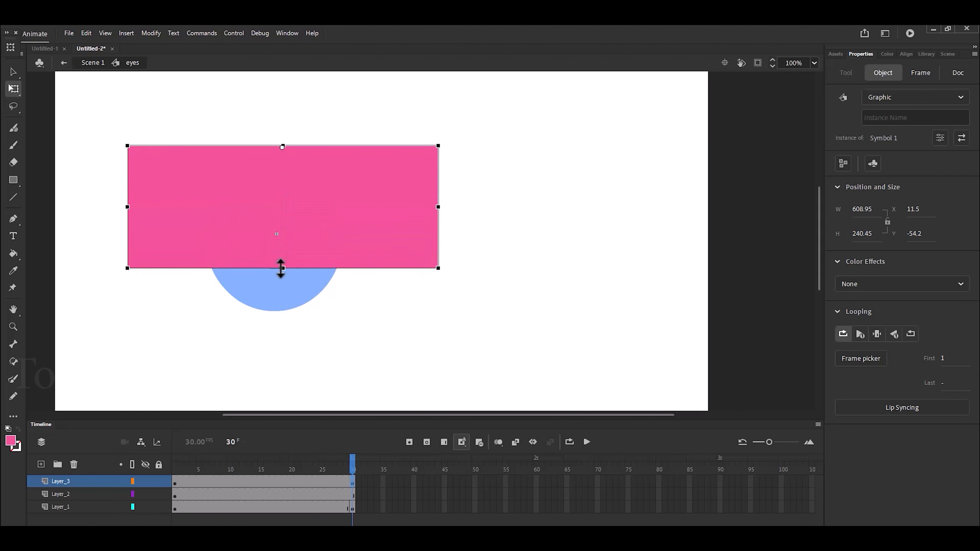
left_click_drag(280, 268, 280, 269)
Extend all three layers to frame 60 and shrink the rectangle there to about 51 px high, clear above the eyes.
left_click(353, 473)
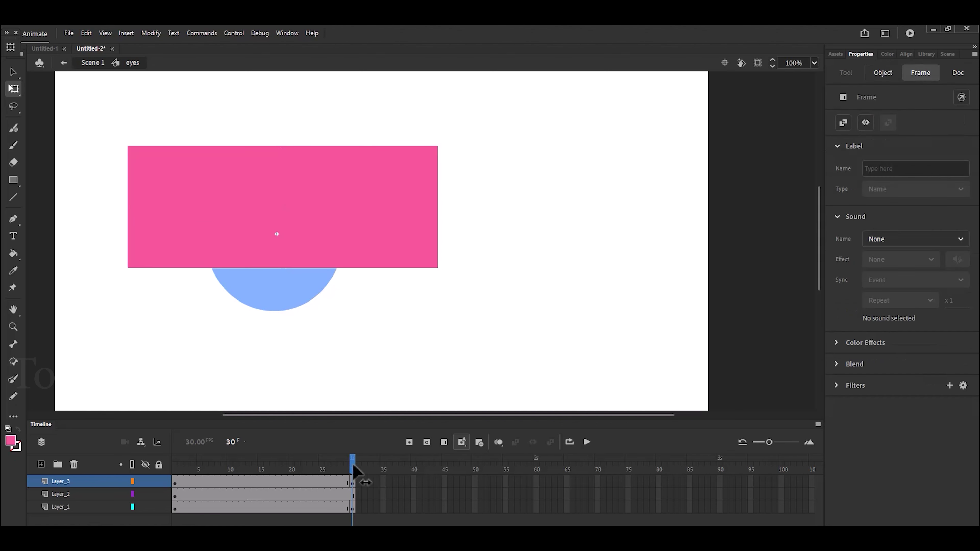
left_click(473, 511)
left_click_drag(535, 480, 534, 518)
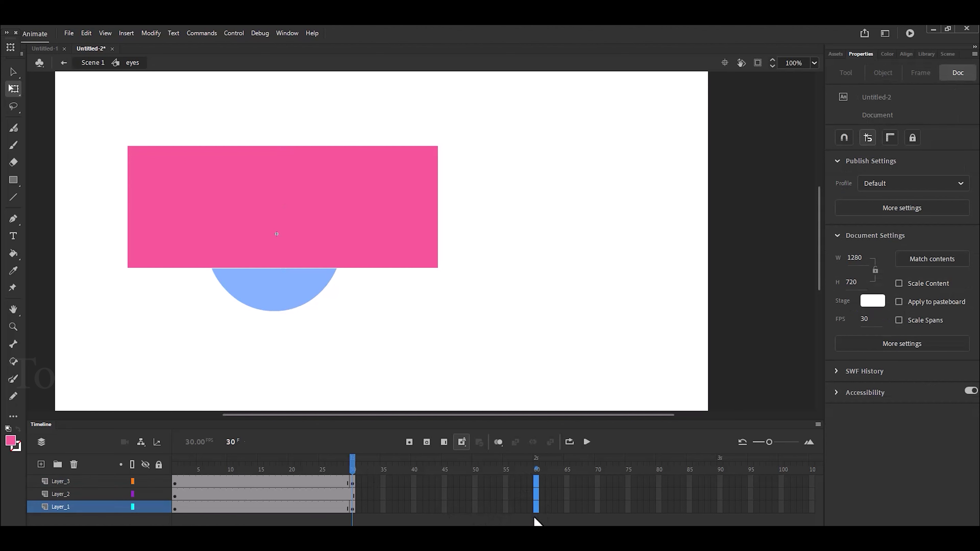
key("F6")
left_click_drag(281, 268, 281, 185)
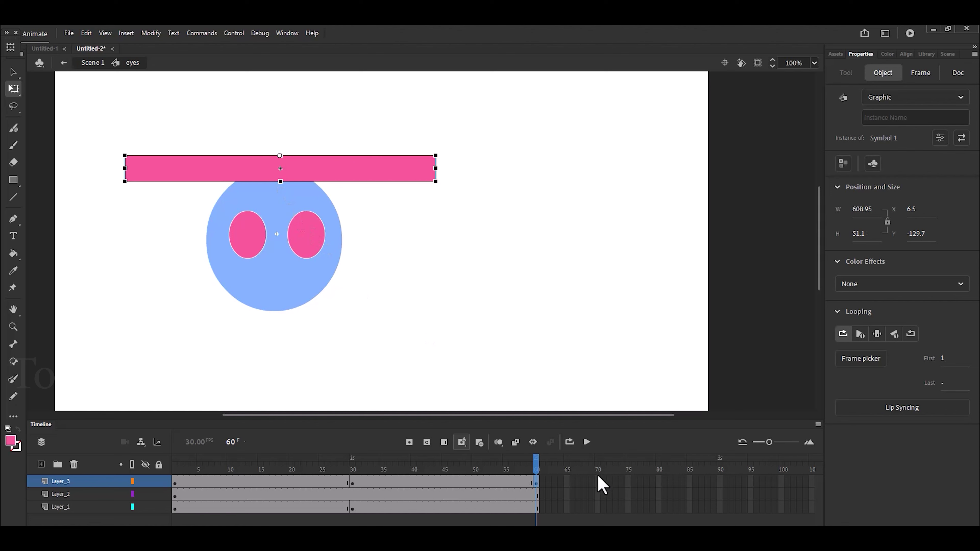
Extend all three layers to frame 70.
key("ctrl+shift+a")
left_click_drag(599, 487, 597, 521)
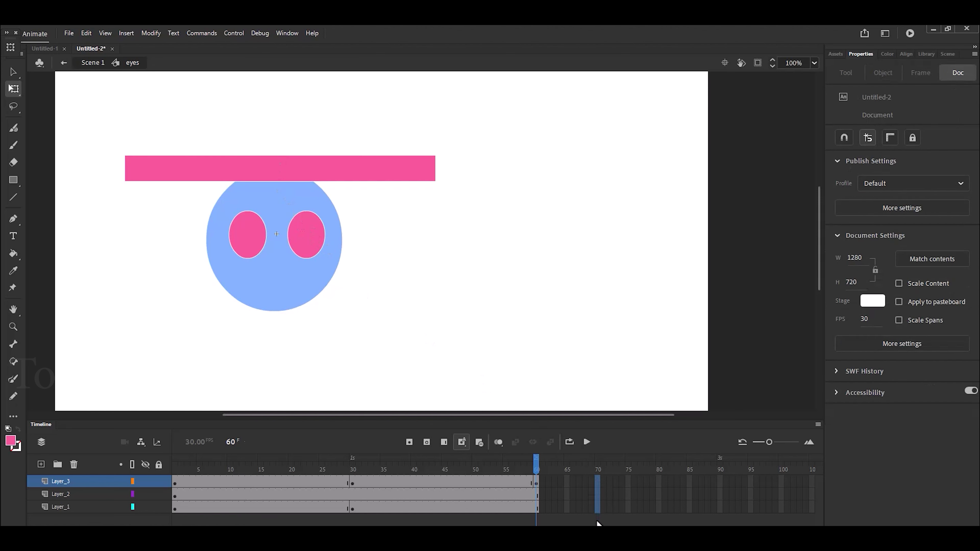
key("F5")
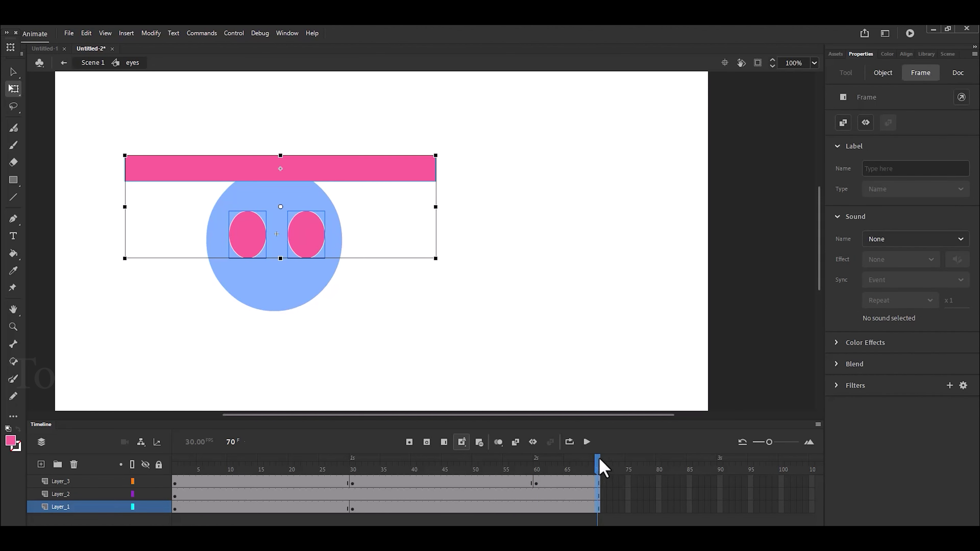
Create a classic tween across all of Layer_3's frames from 1 to 70 and play the rectangle's animation.
left_click_drag(600, 461, 240, 518)
key("shift+comma")
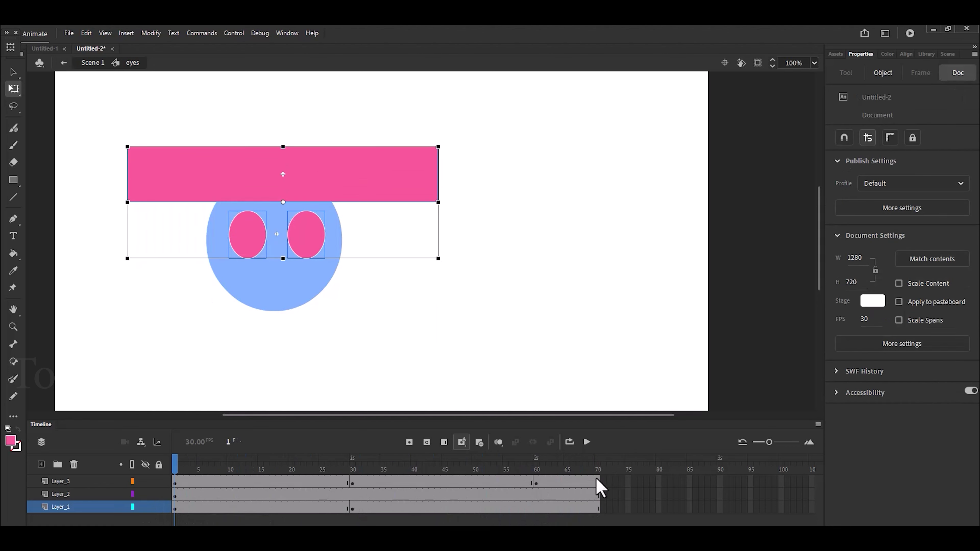
left_click_drag(599, 488, 174, 488)
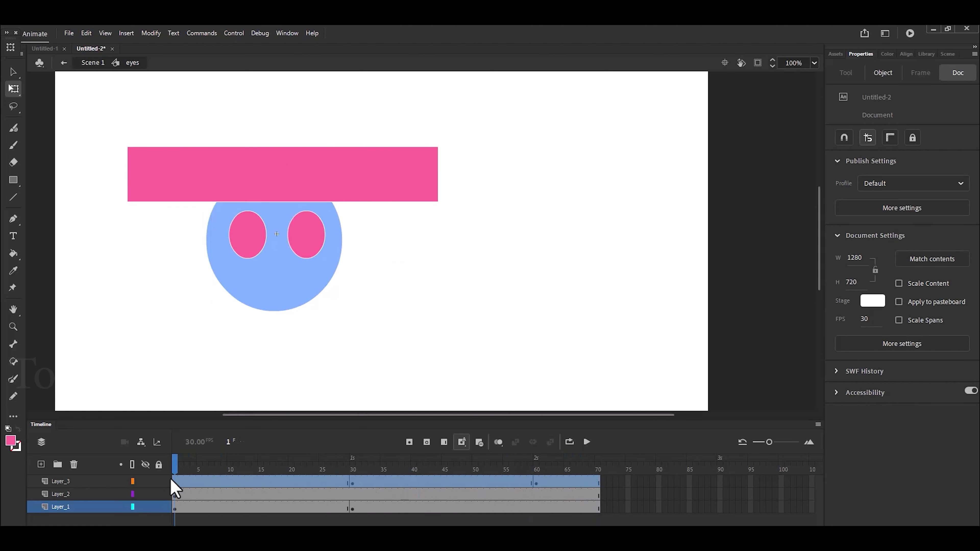
left_click(121, 481)
right_click(298, 482)
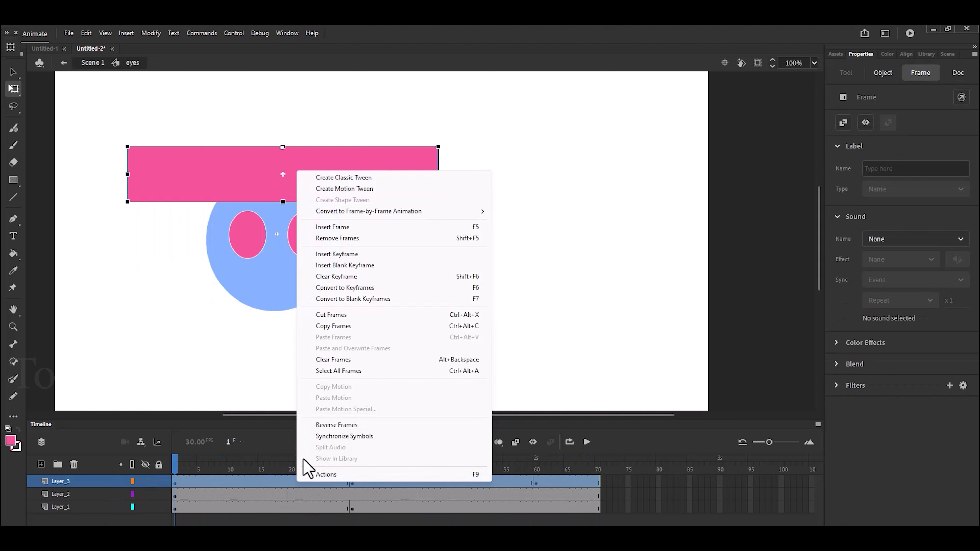
left_click(358, 178)
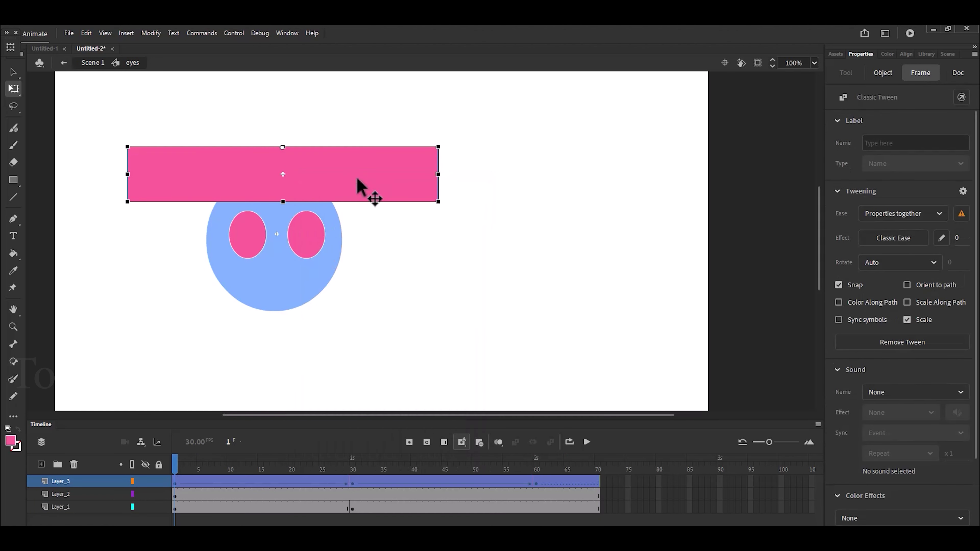
left_click(587, 442)
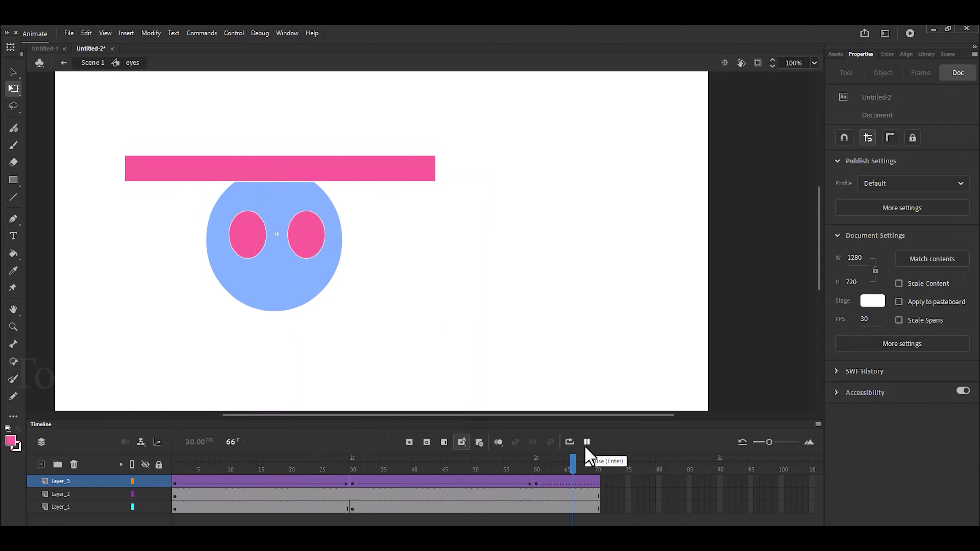
Rename Layer_3 as mask and accept the notice about special characters in layer names.
right_click(92, 483)
left_click(71, 480)
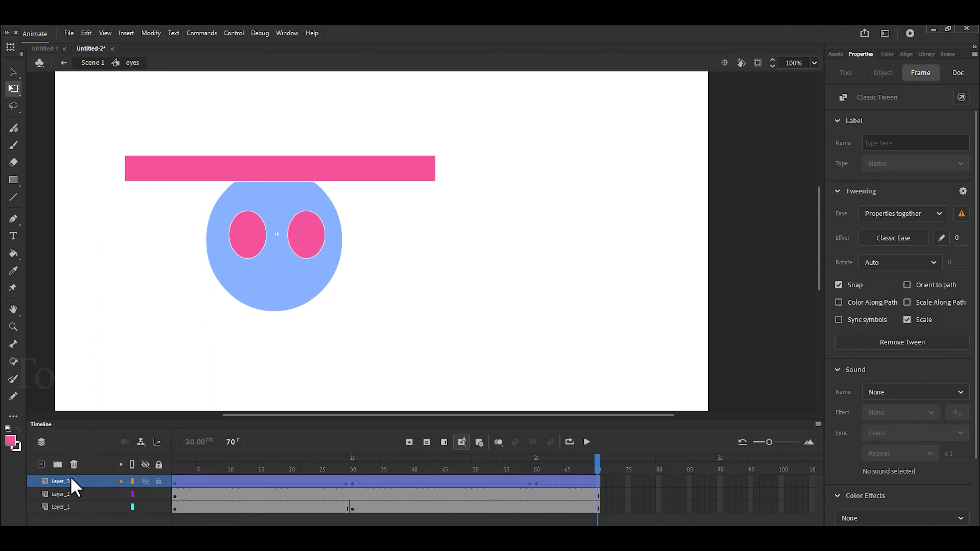
double_click(67, 481)
left_click_drag(78, 483, 32, 481)
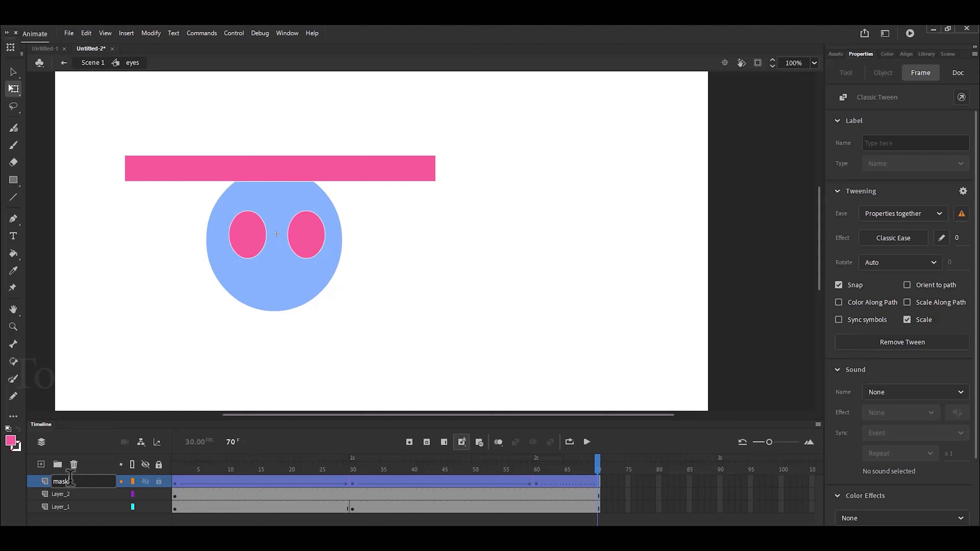
left_click(55, 498)
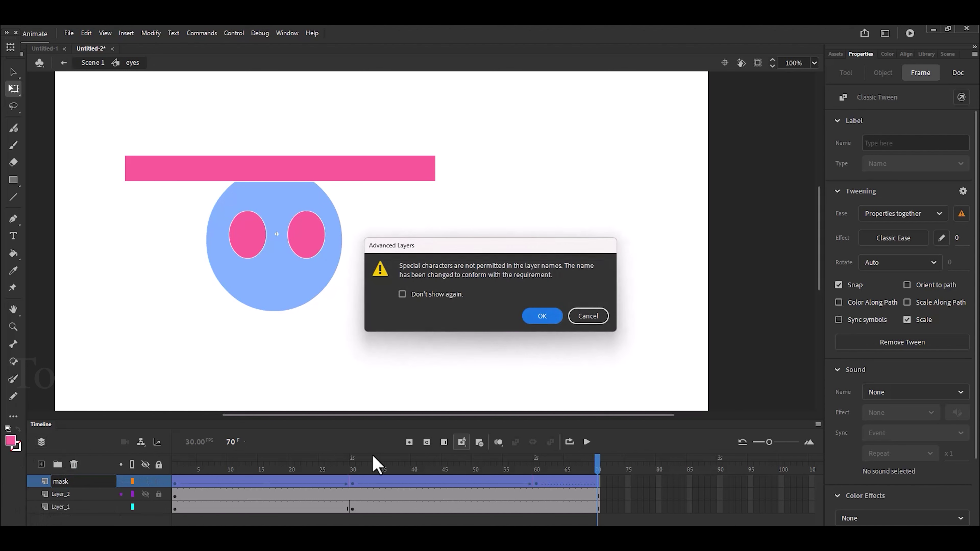
left_click(535, 316)
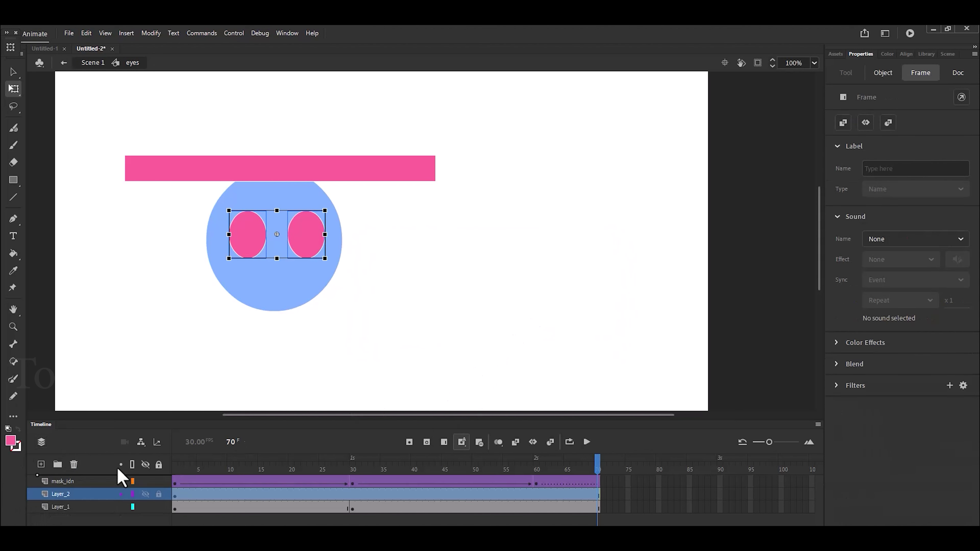
Turn the renamed rectangle layer into a mask over Layer_2's pink eyelid shapes.
left_click_drag(95, 482, 92, 479)
right_click(91, 482)
left_click(84, 495)
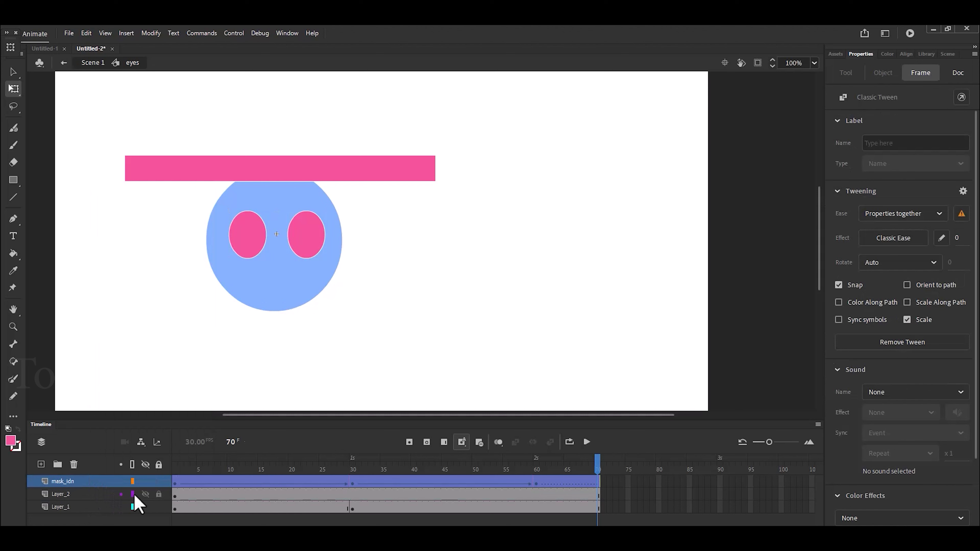
right_click(99, 484)
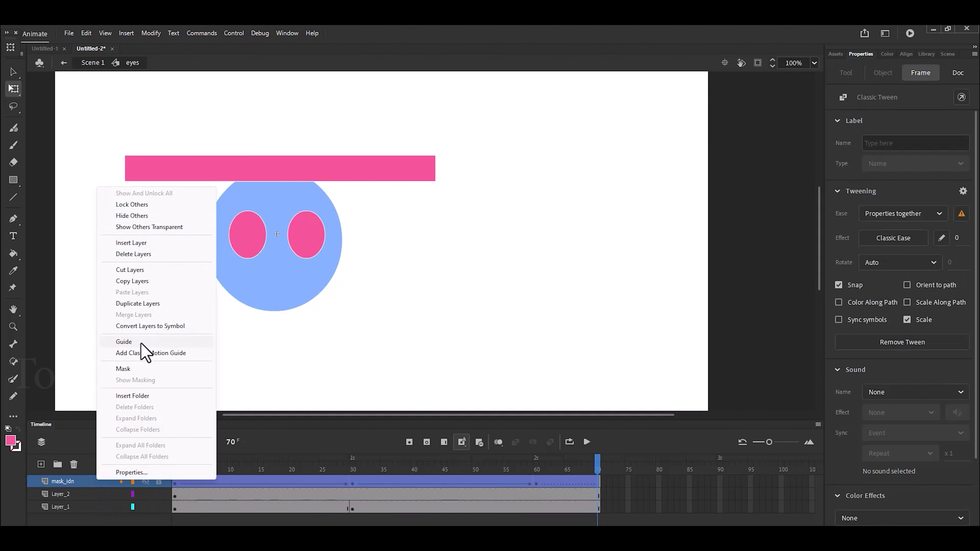
left_click(127, 369)
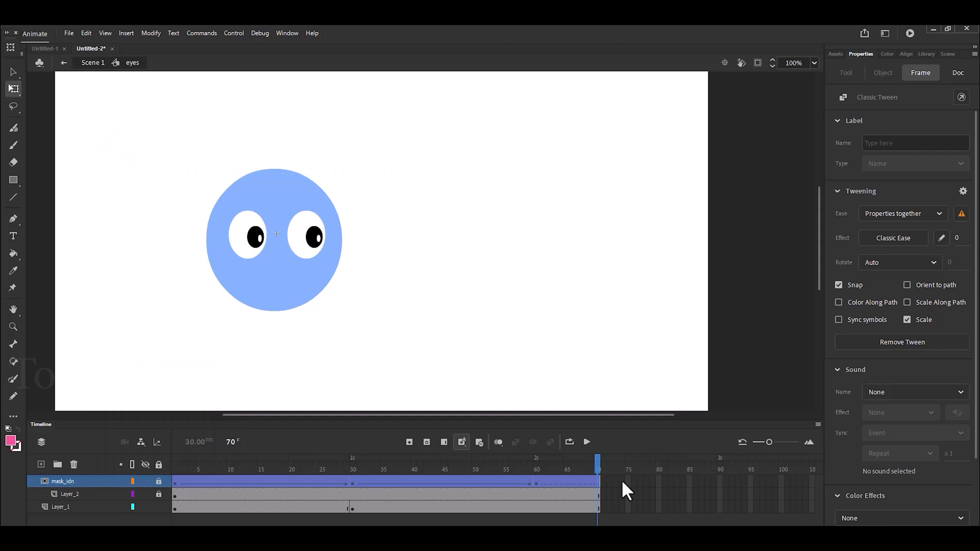
left_click(602, 469)
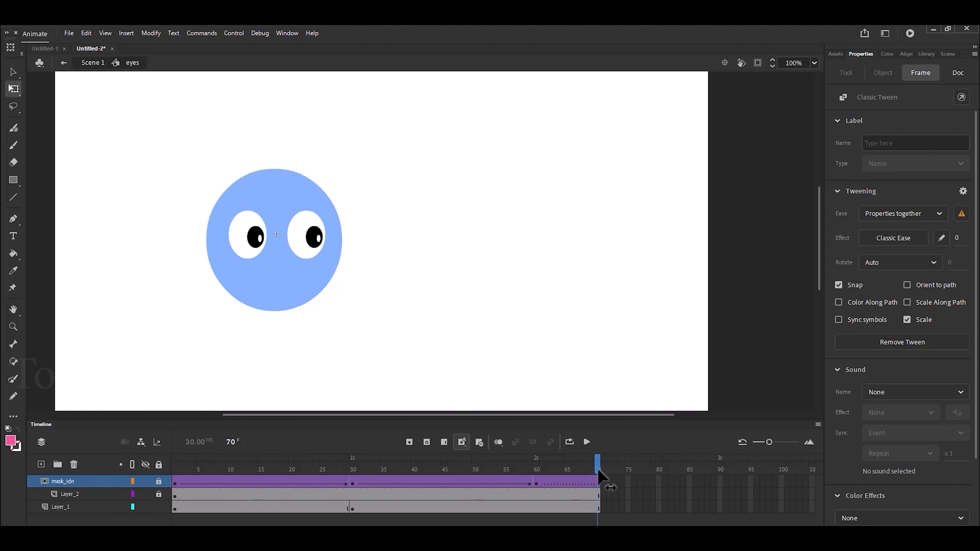
Return to Scene 1 and extend Layer_1 to frame 70.
left_click(431, 330)
left_click(96, 64)
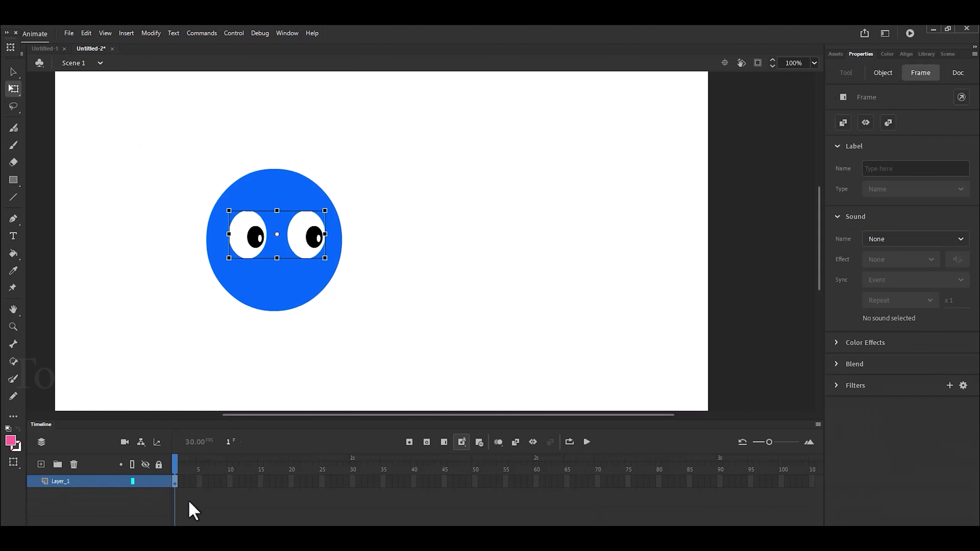
left_click(599, 481)
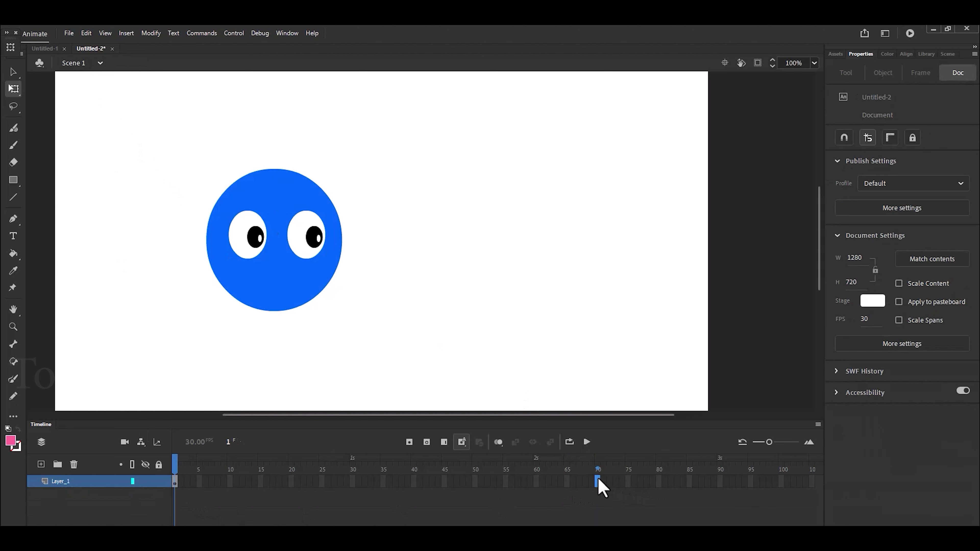
key("F5")
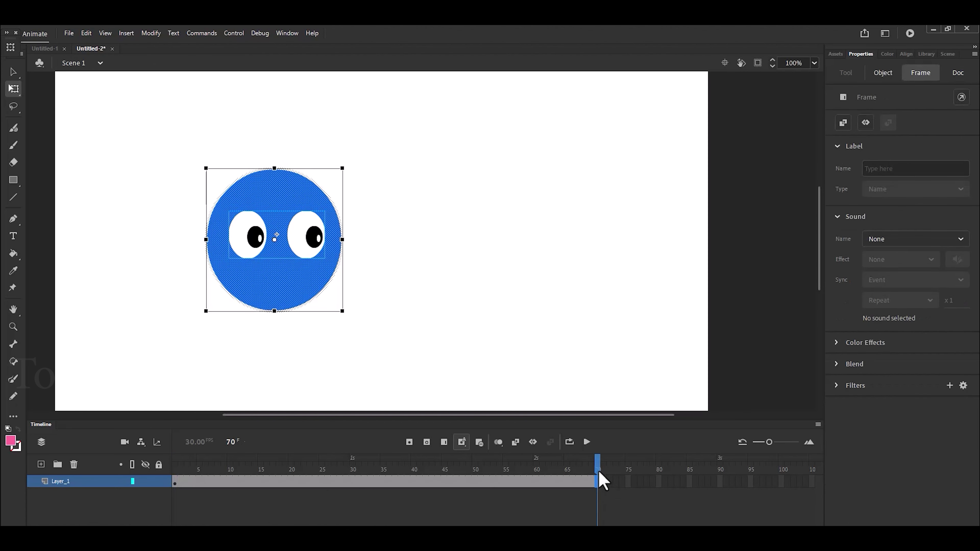
mouse_move(599, 477)
left_mouse_down()
mouse_move(208, 478)
mouse_move(506, 481)
mouse_move(334, 495)
mouse_move(173, 480)
mouse_move(593, 490)
left_mouse_up()
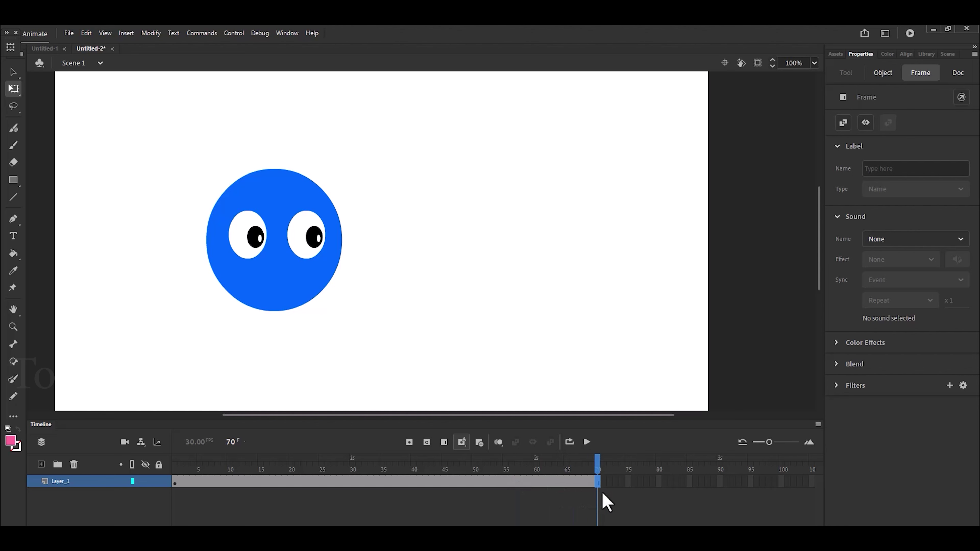
Extend Scene 1's Layer_1 to frame 98 and scrub the timeline back to frame 1.
left_click(602, 496)
left_click(768, 482)
key("F5")
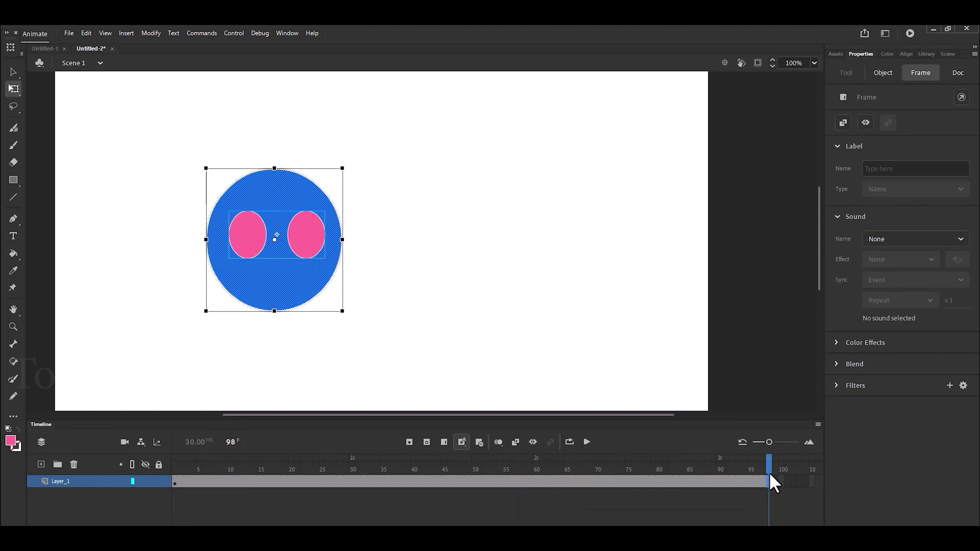
left_click_drag(768, 469, 72, 467)
left_click(63, 498)
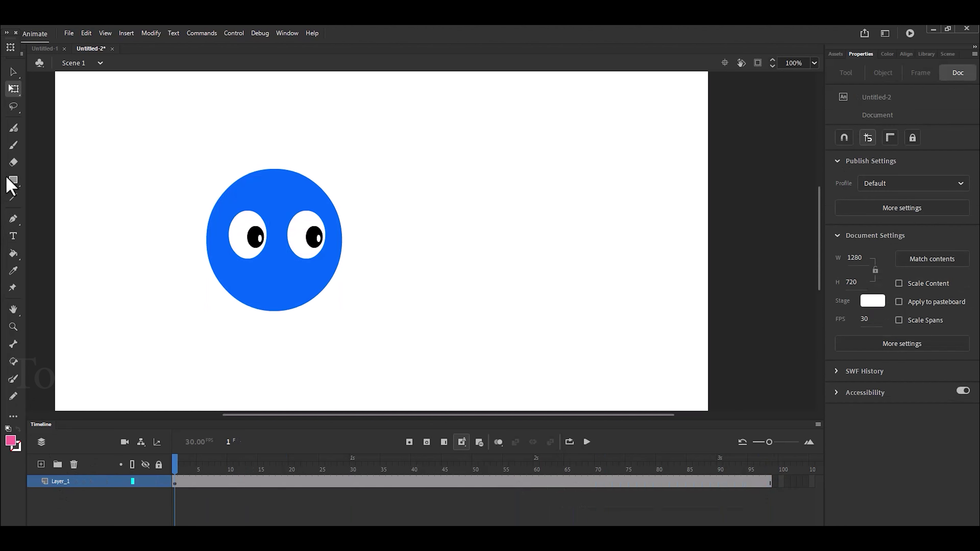
Draw a wide, flat oval mouth below the eyes and fill it with red.
left_click_drag(12, 185, 53, 213)
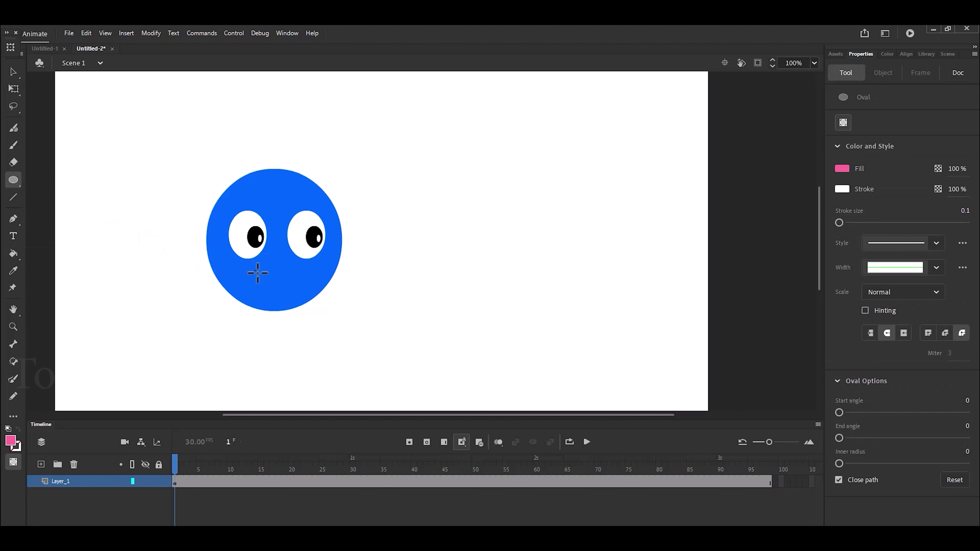
mouse_move(253, 271)
left_mouse_down()
mouse_move(317, 291)
mouse_move(307, 290)
left_mouse_up()
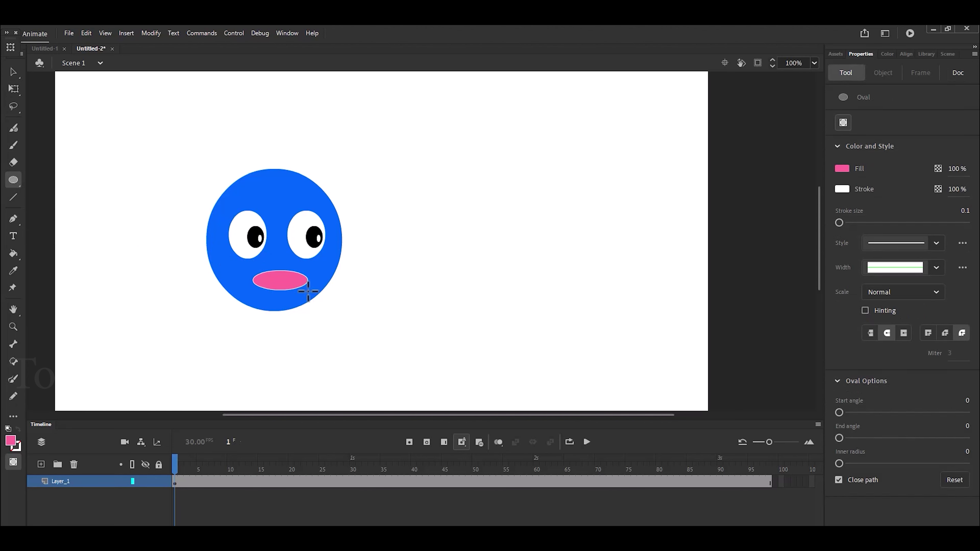
left_click(841, 169)
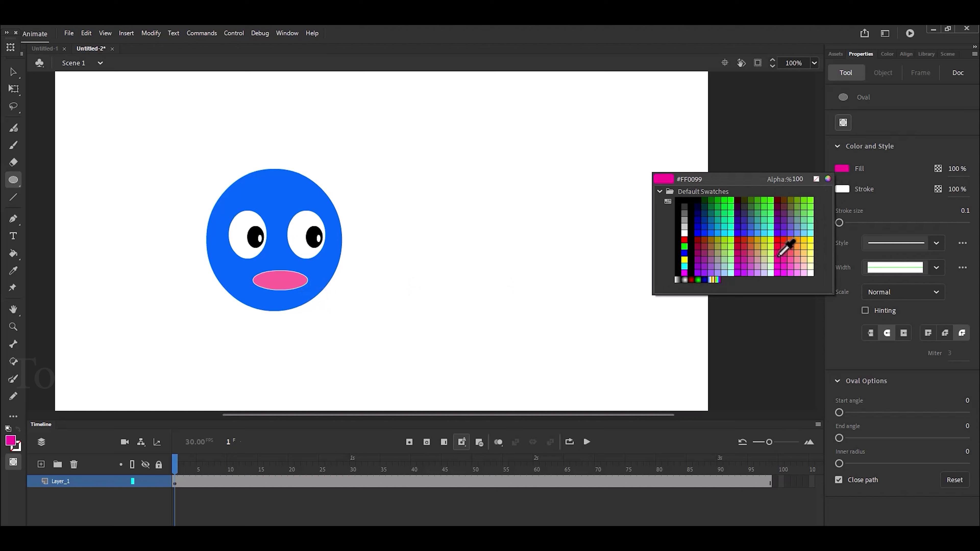
left_click(778, 242)
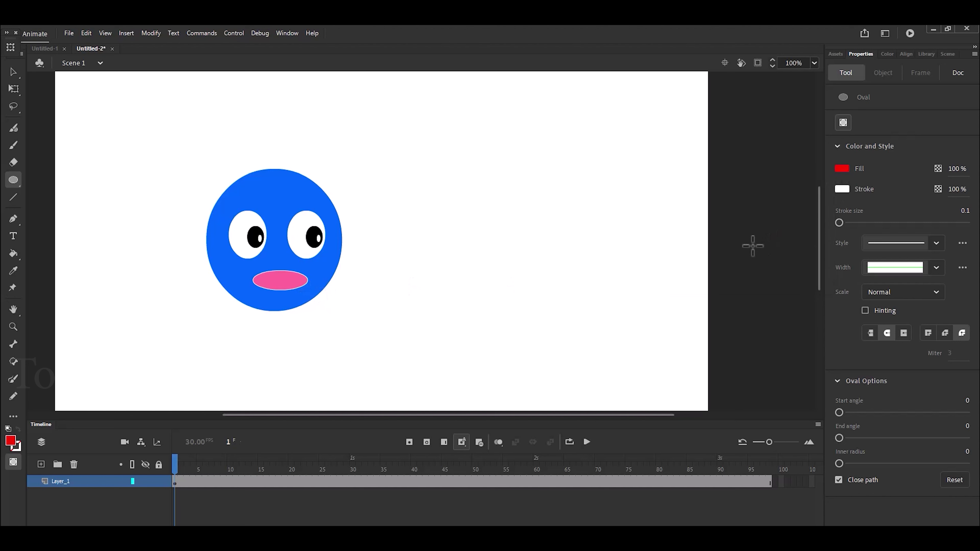
left_click(14, 253)
left_click(280, 286)
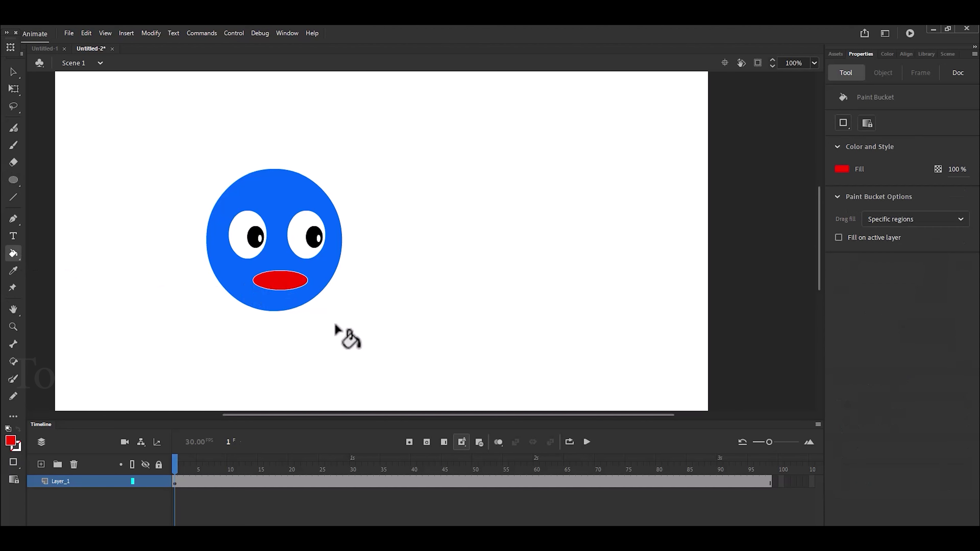
Bend the mouth's lower edge upward into a wavy frown and push the top of the blue head inward.
key("v")
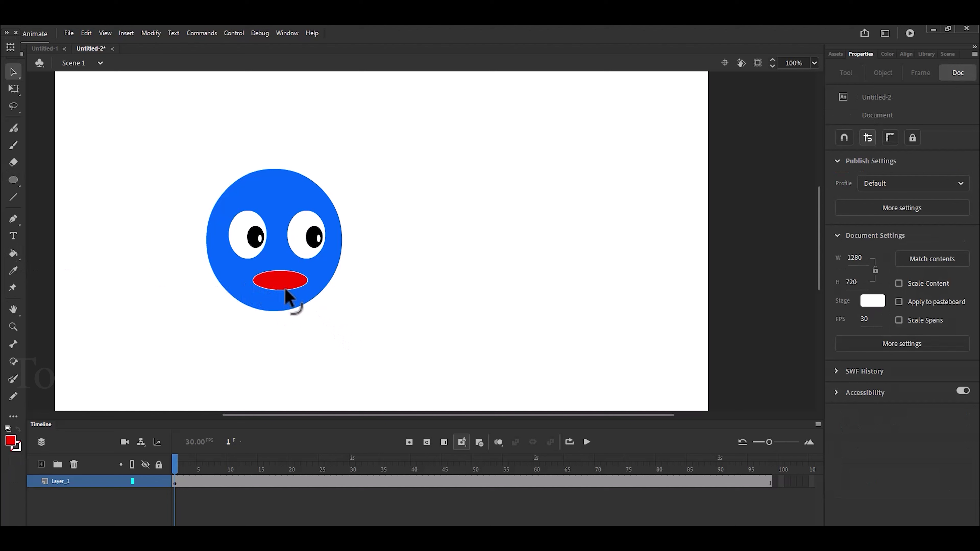
left_click_drag(284, 288, 279, 273)
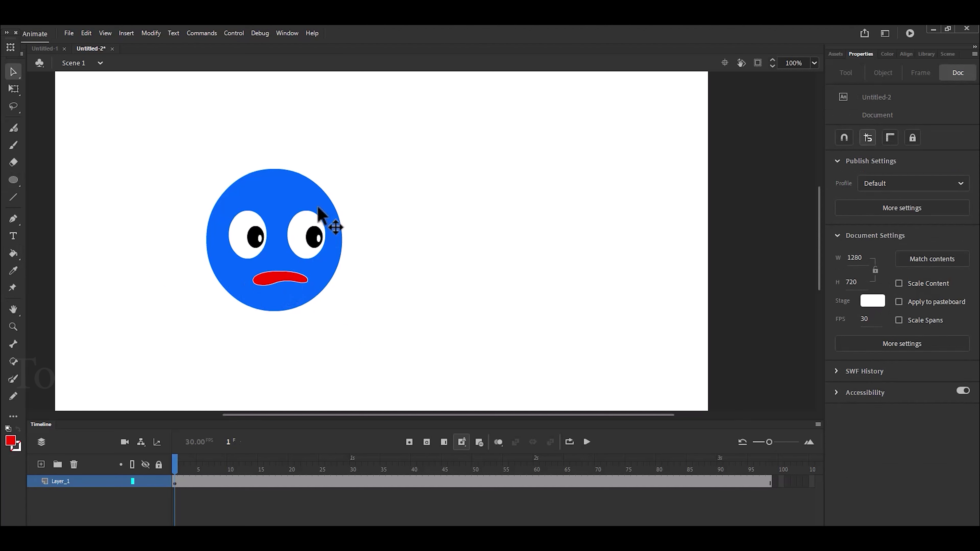
left_click_drag(269, 168, 272, 188)
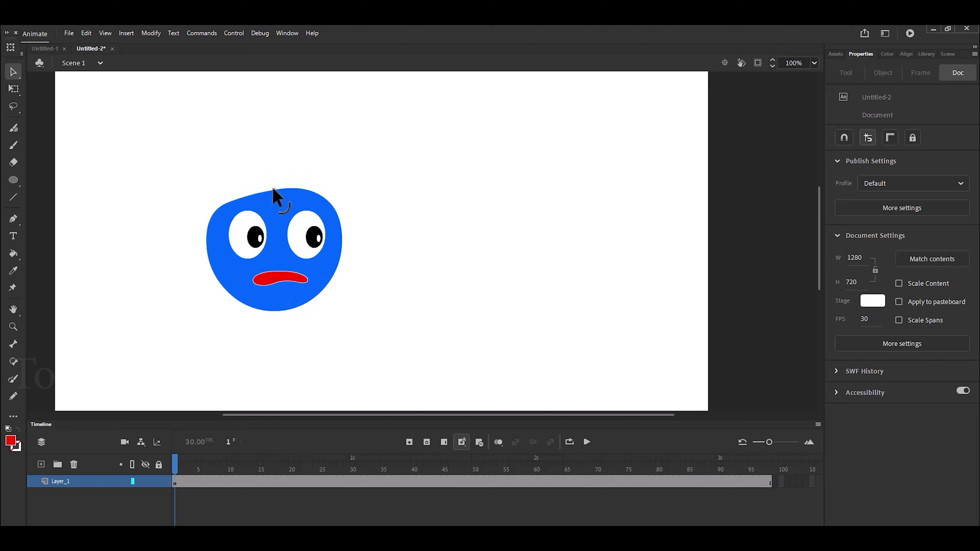
Draw a wide, flat oval across the top of the head and fill it with black (#000000).
left_click_drag(12, 183, 76, 211)
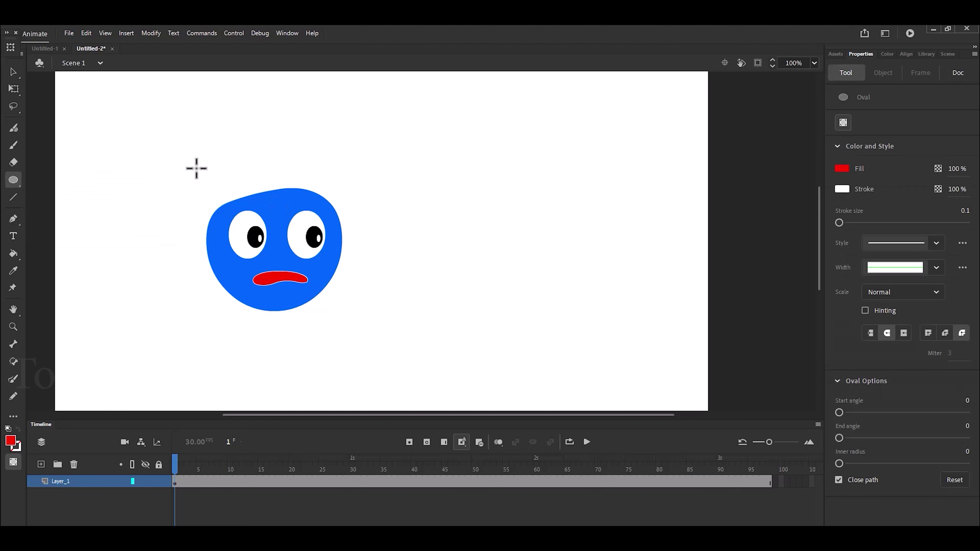
mouse_move(197, 167)
left_mouse_down()
mouse_move(204, 191)
mouse_move(302, 214)
mouse_move(347, 207)
left_mouse_up()
left_click(841, 168)
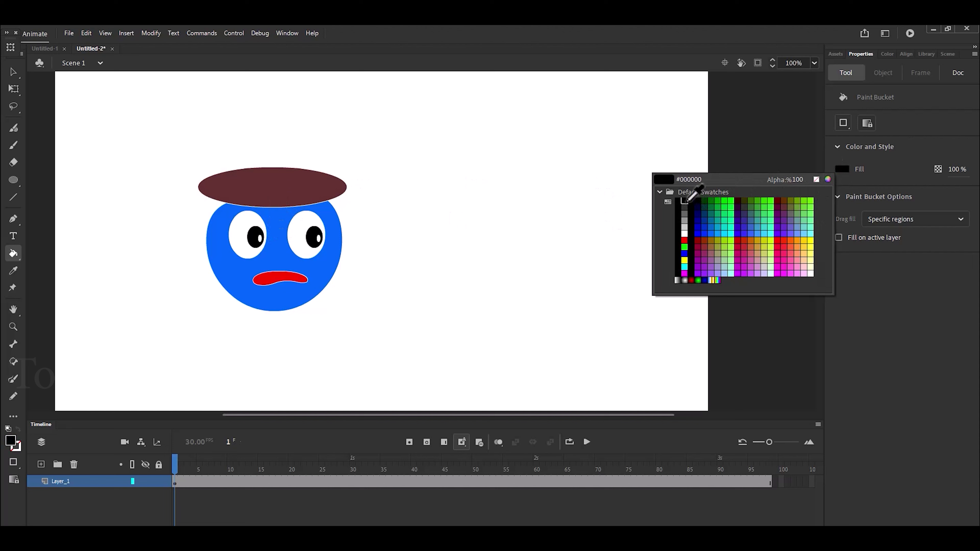
left_click(684, 201)
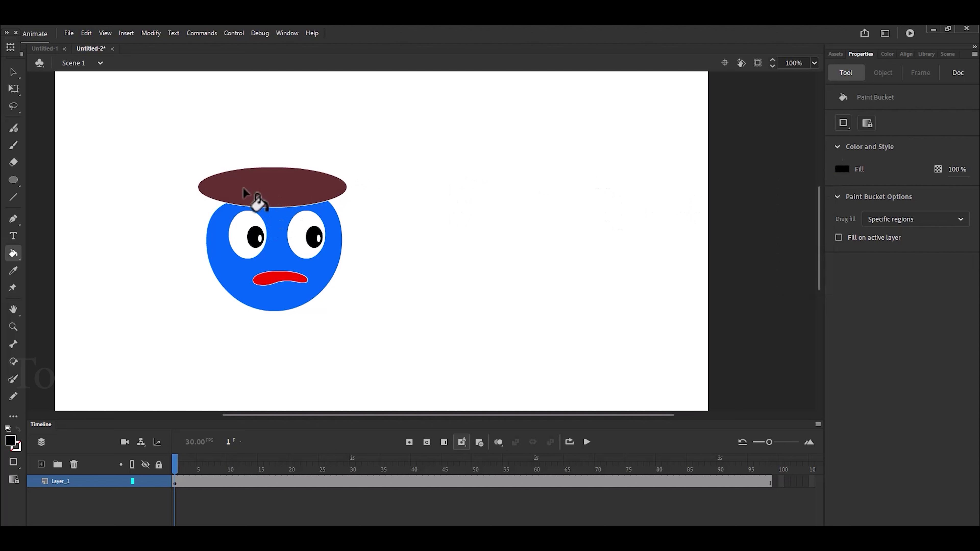
left_click(244, 193)
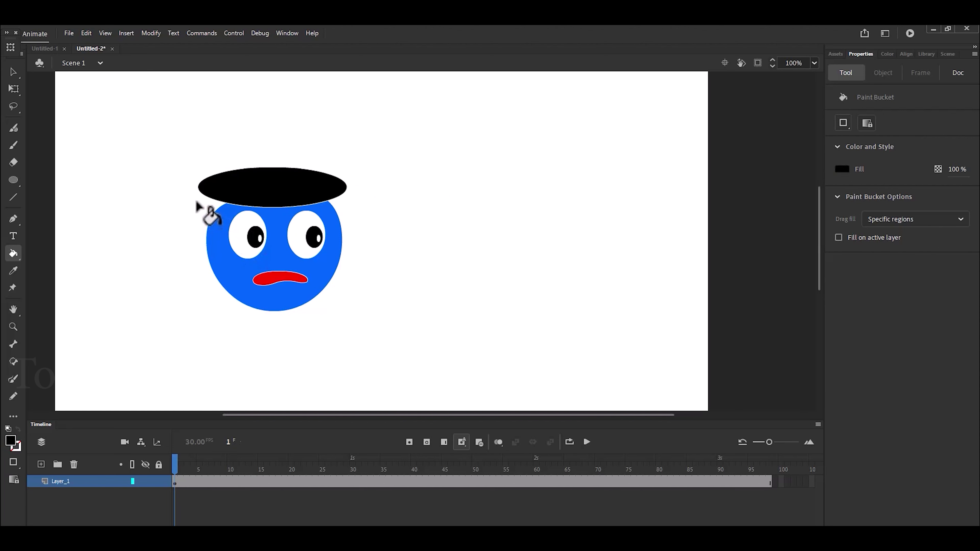
Reshape the black oval into hair by pulling both ends down the head's sides and curving its lower edge above the eyes.
key("v")
left_click_drag(209, 198, 213, 220)
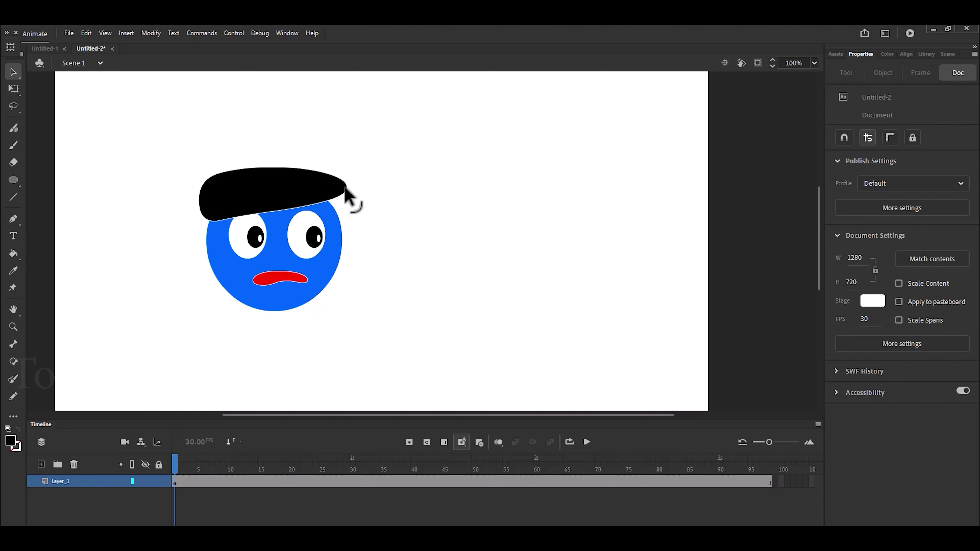
left_click_drag(345, 188, 347, 224)
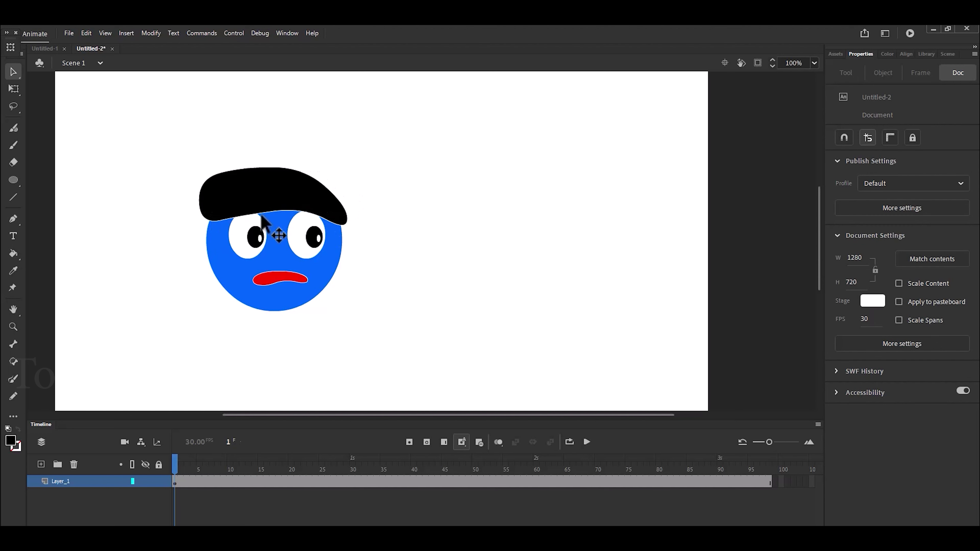
left_click_drag(260, 214, 341, 237)
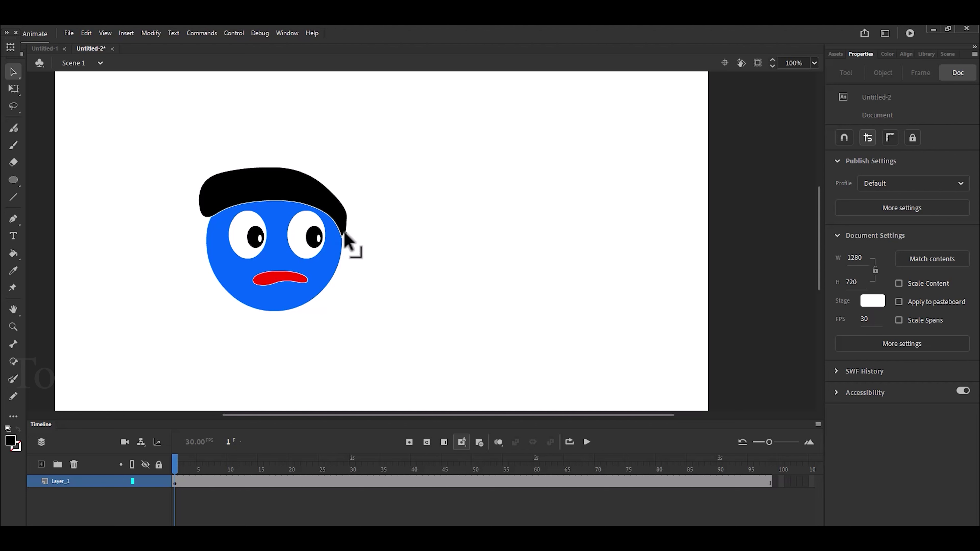
Paint short white highlight strokes across the black hair with the Classic Brush at size 4, and test the movie.
left_click(13, 146)
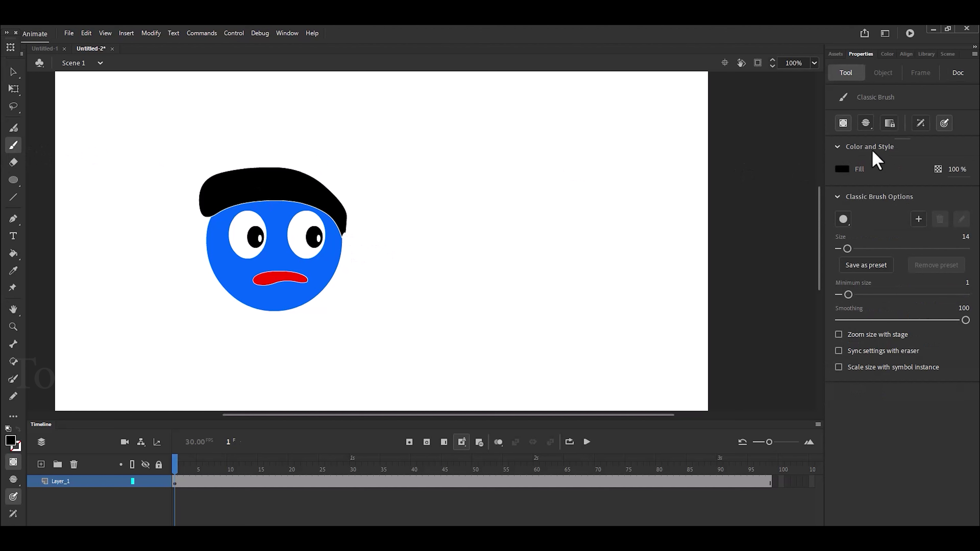
left_click(842, 169)
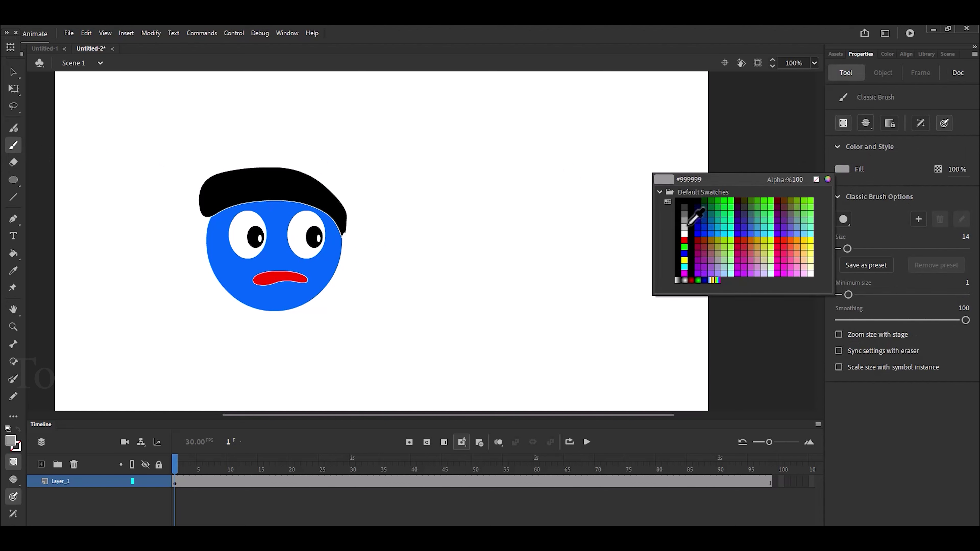
left_click(684, 234)
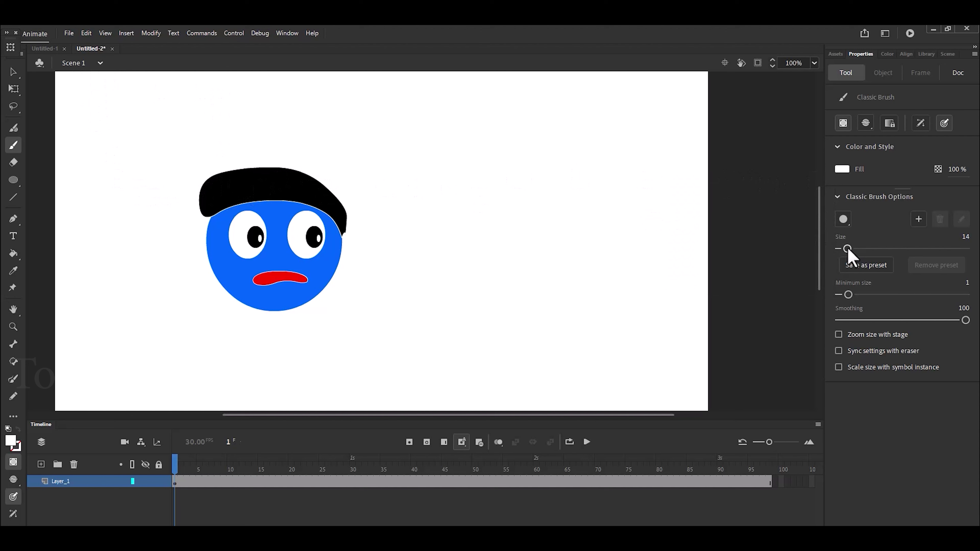
left_click_drag(847, 249, 843, 249)
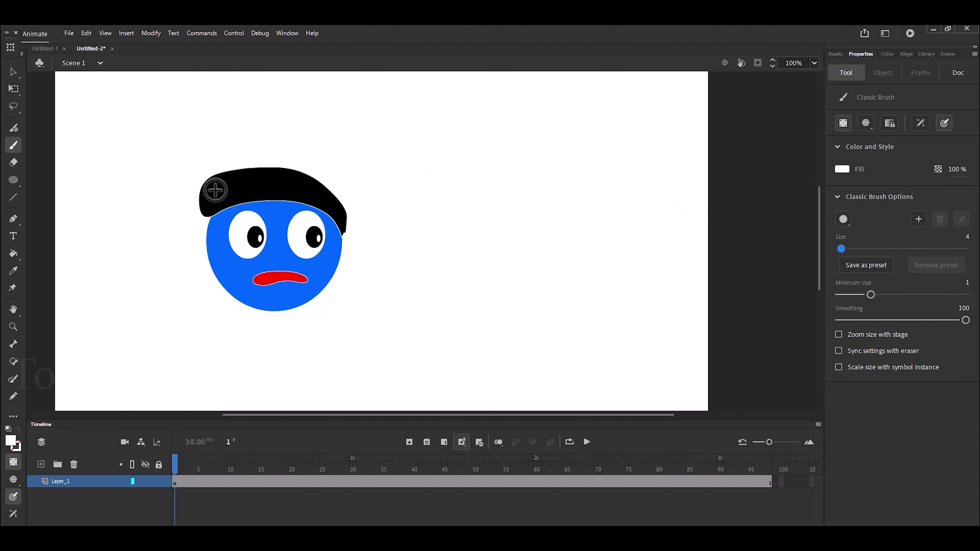
mouse_move(222, 177)
left_mouse_down()
mouse_move(226, 205)
mouse_move(306, 202)
mouse_move(297, 185)
mouse_move(327, 199)
left_mouse_up()
left_click_drag(289, 183, 307, 187)
mouse_move(240, 176)
left_mouse_down()
mouse_move(277, 178)
mouse_move(277, 170)
mouse_move(345, 224)
left_mouse_up()
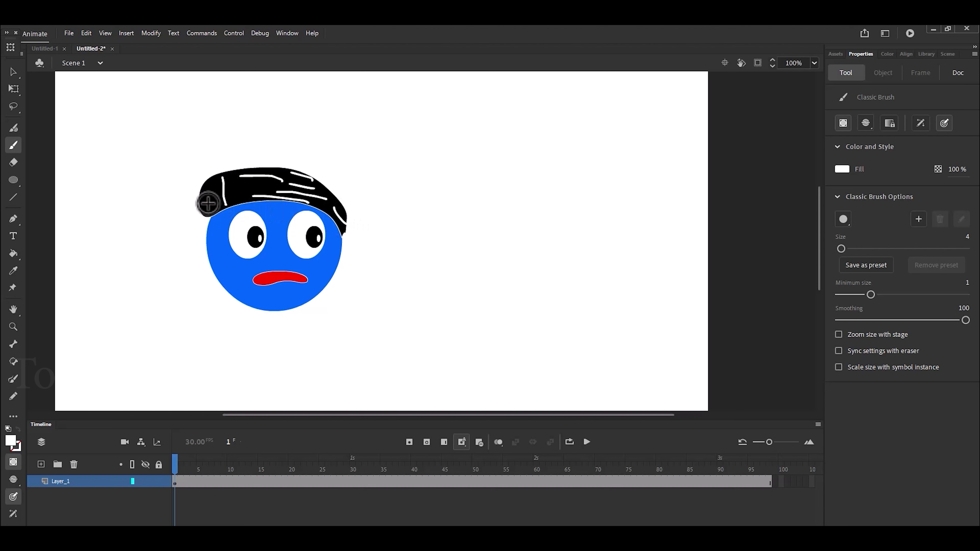
mouse_move(213, 198)
left_mouse_down()
mouse_move(204, 204)
mouse_move(204, 195)
left_mouse_up()
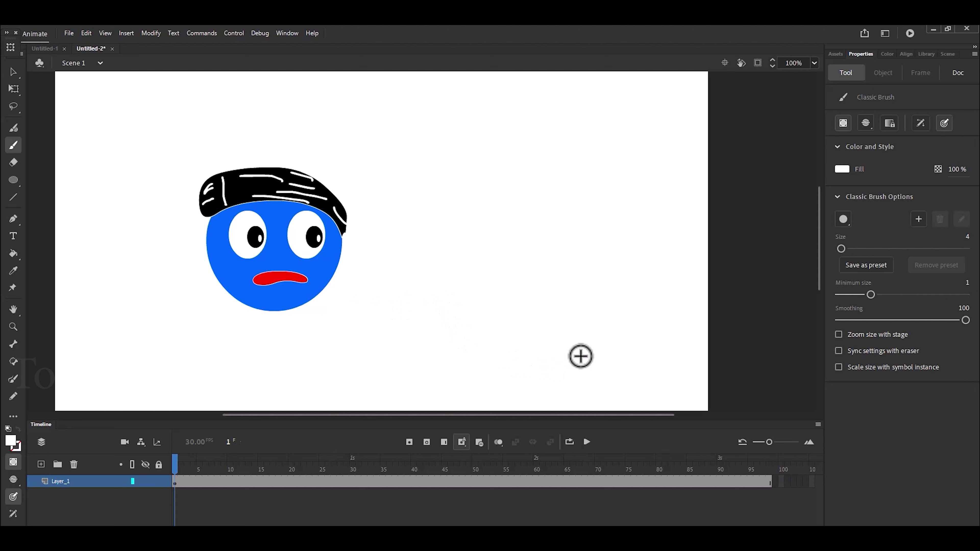
key("ctrl+Return")
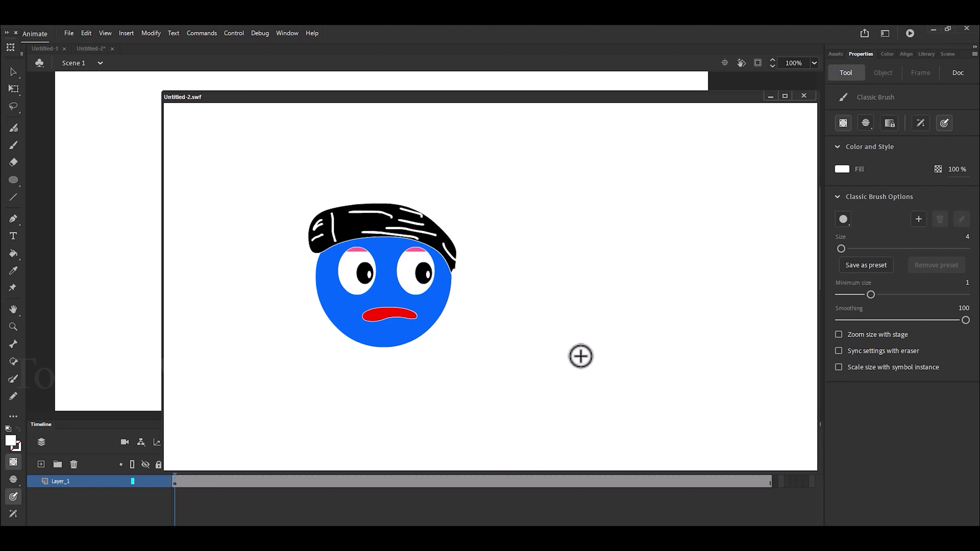
left_click(804, 97)
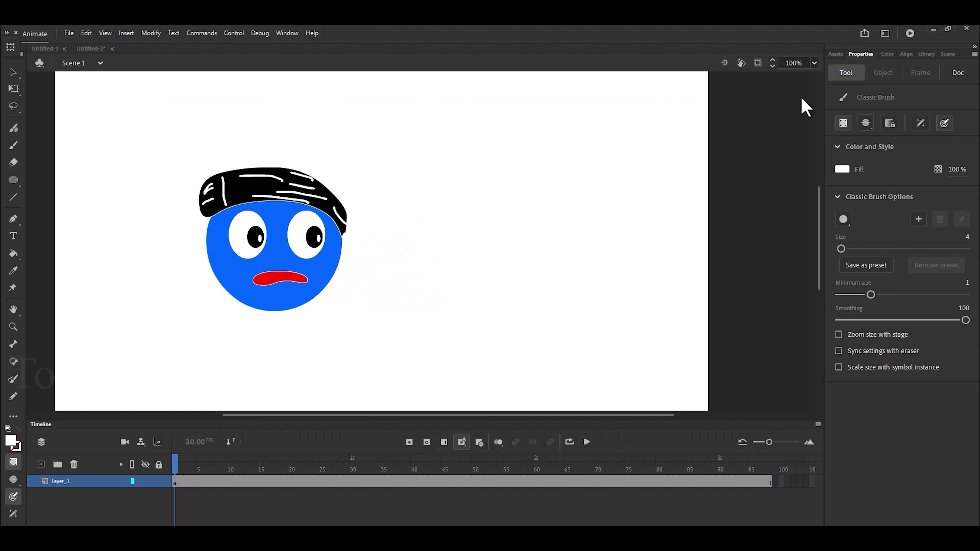